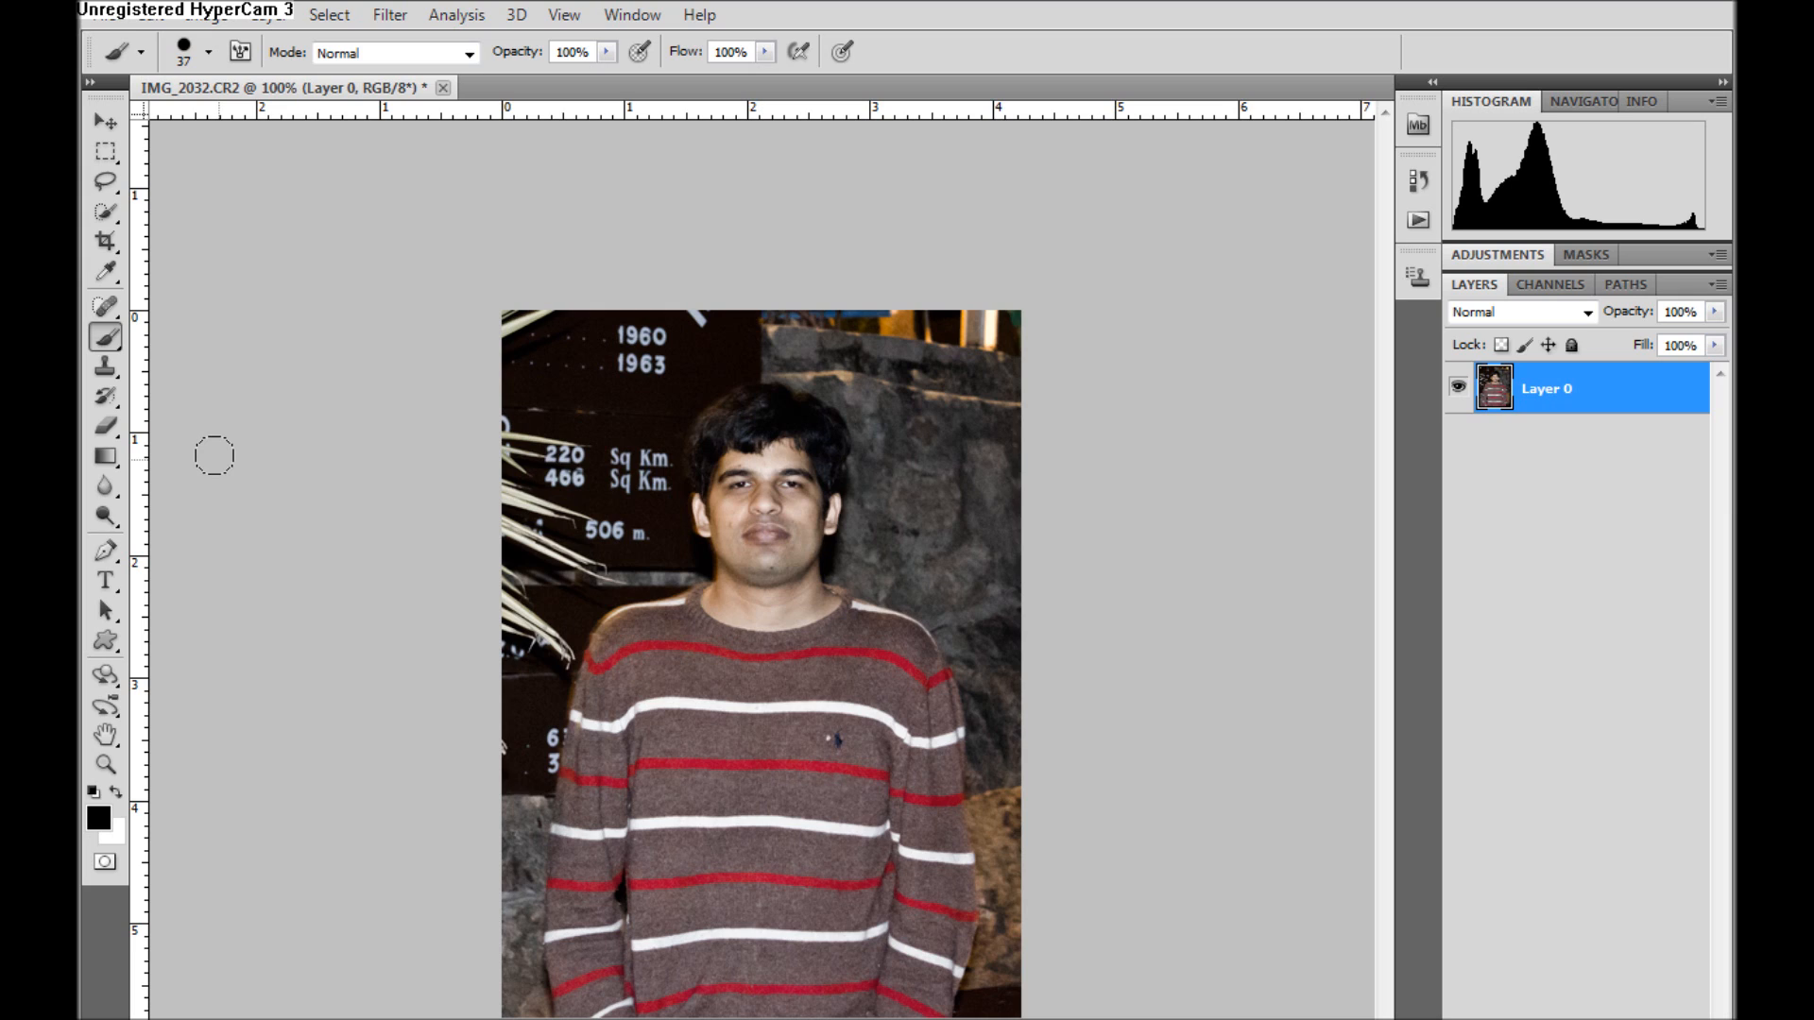
With the Quick Selection tool at 31 px, select the man's hair, face and sweater
left_click(109, 212)
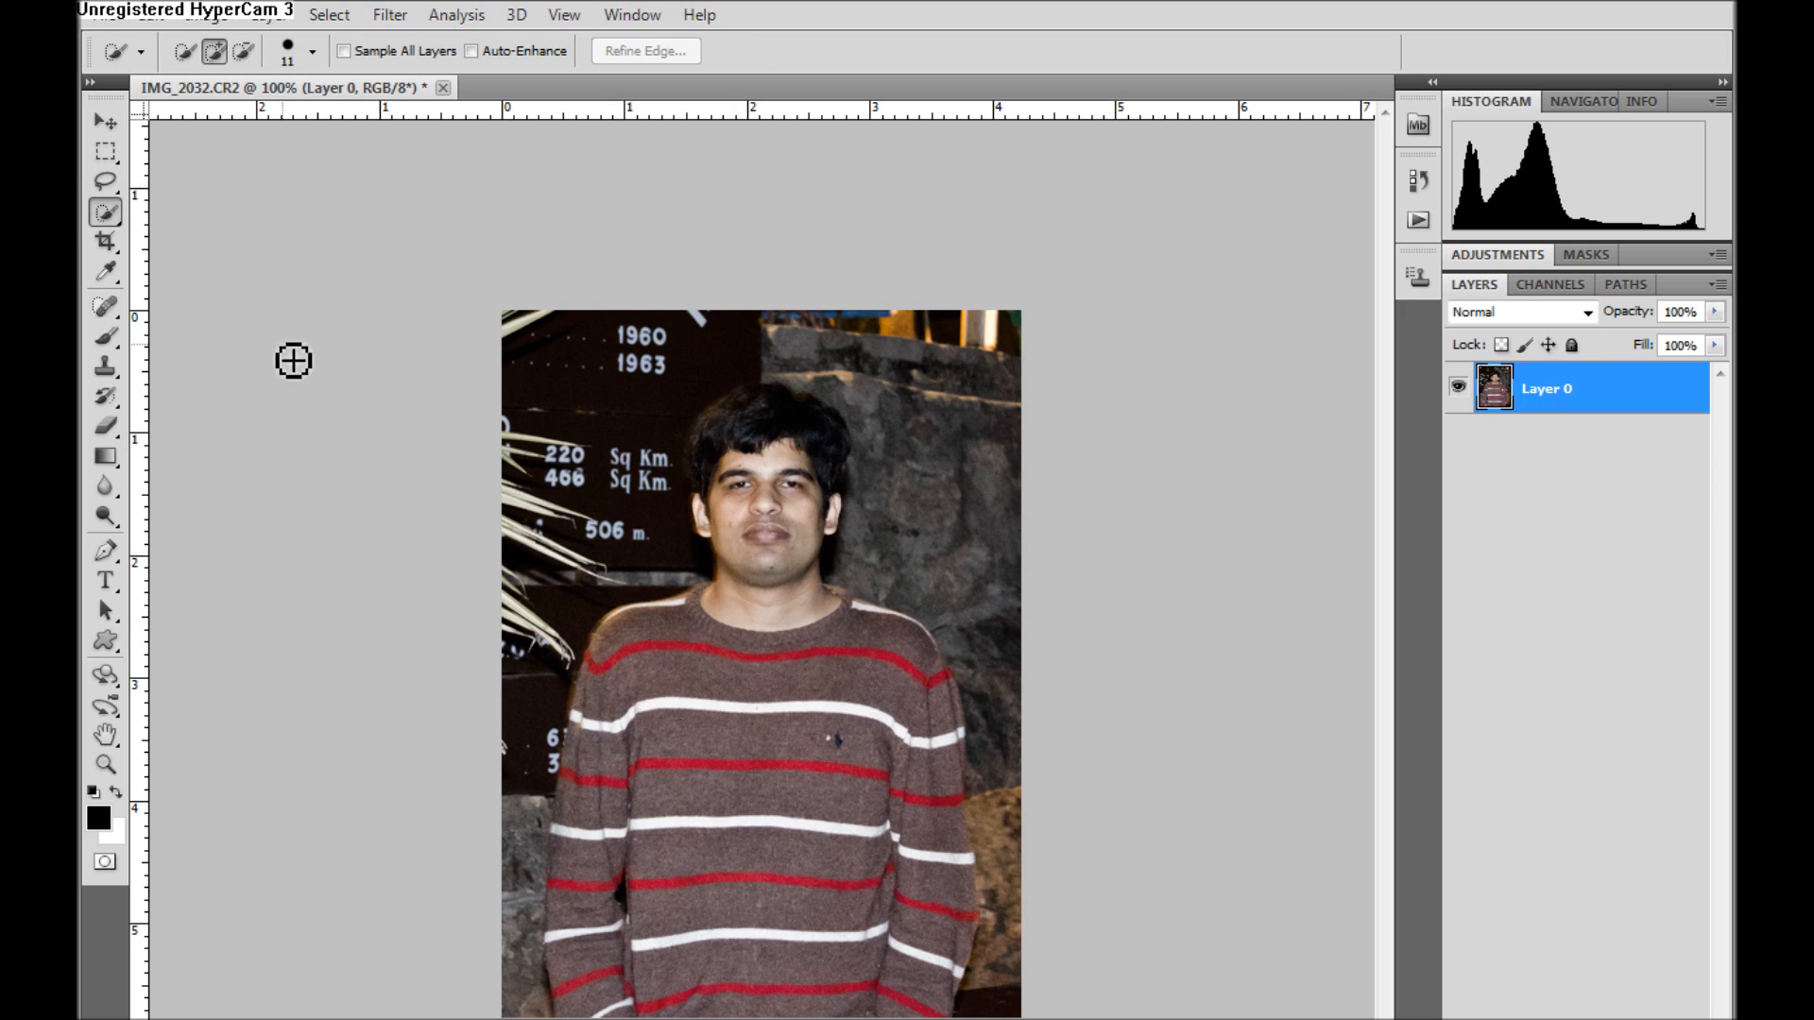
left_click(313, 50)
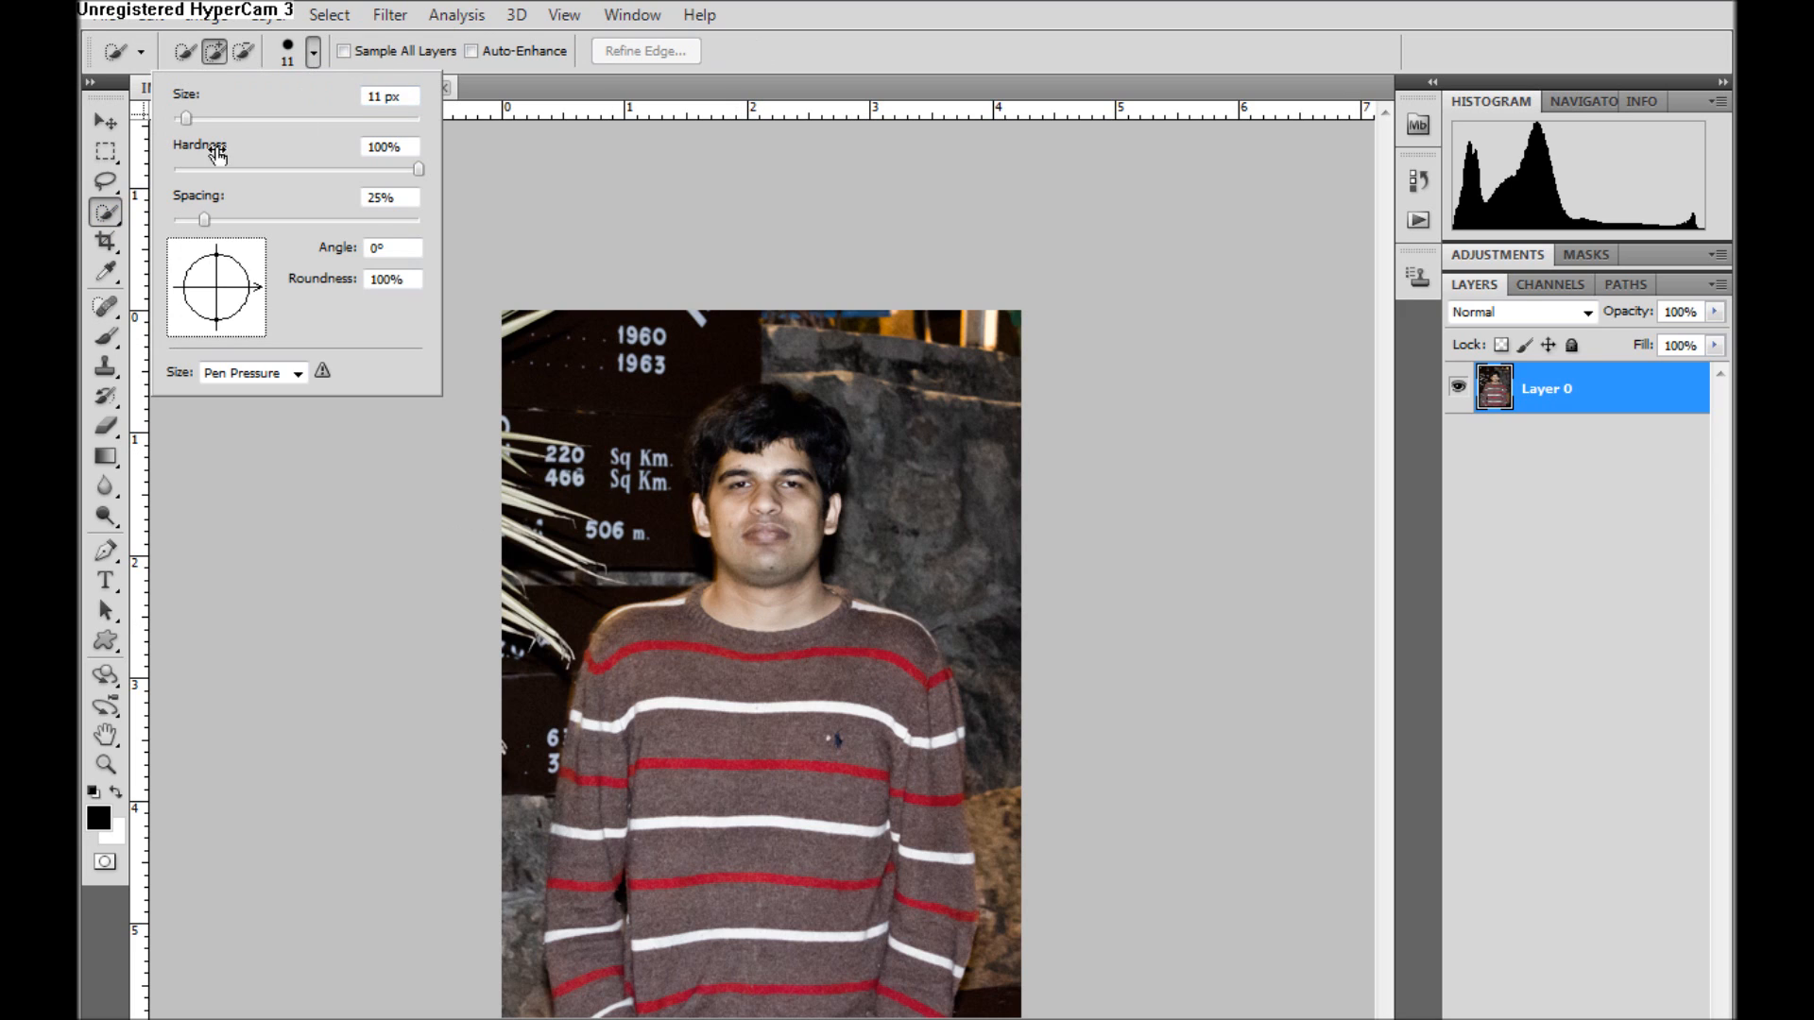
left_click_drag(209, 120, 211, 117)
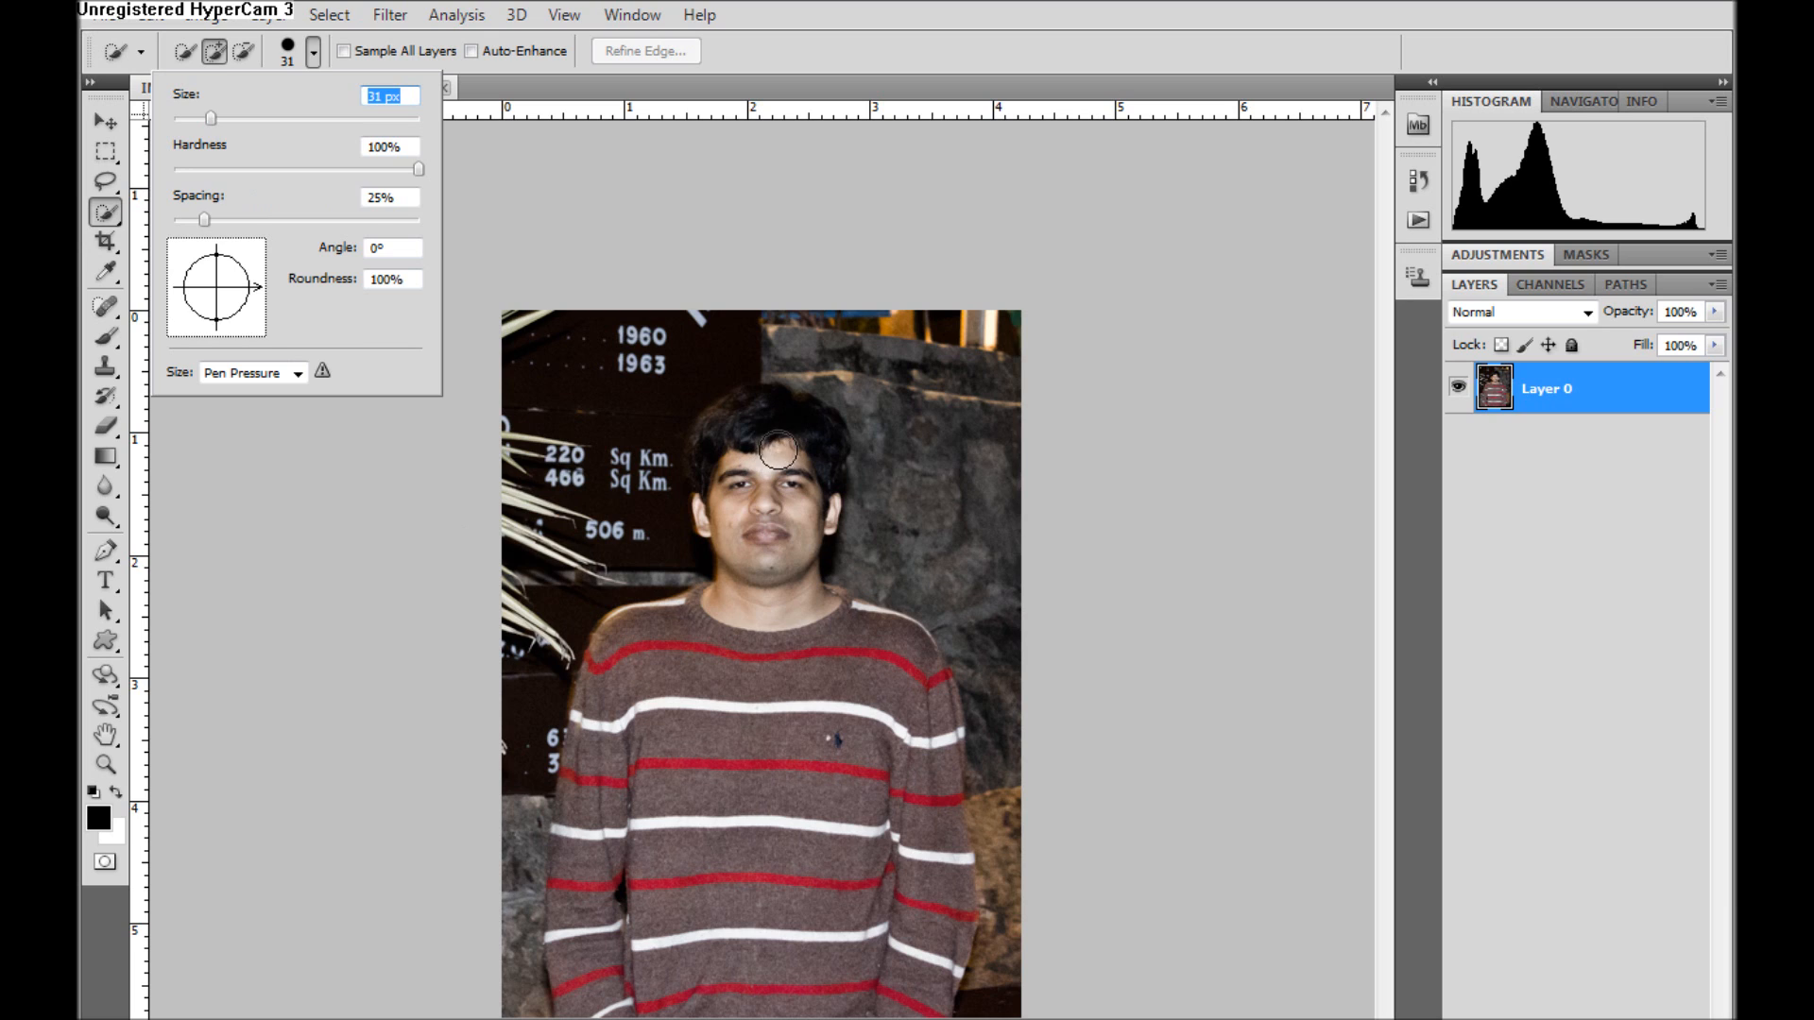
mouse_move(794, 425)
left_mouse_down()
mouse_move(676, 675)
mouse_move(609, 958)
mouse_move(874, 662)
mouse_move(933, 886)
left_mouse_up()
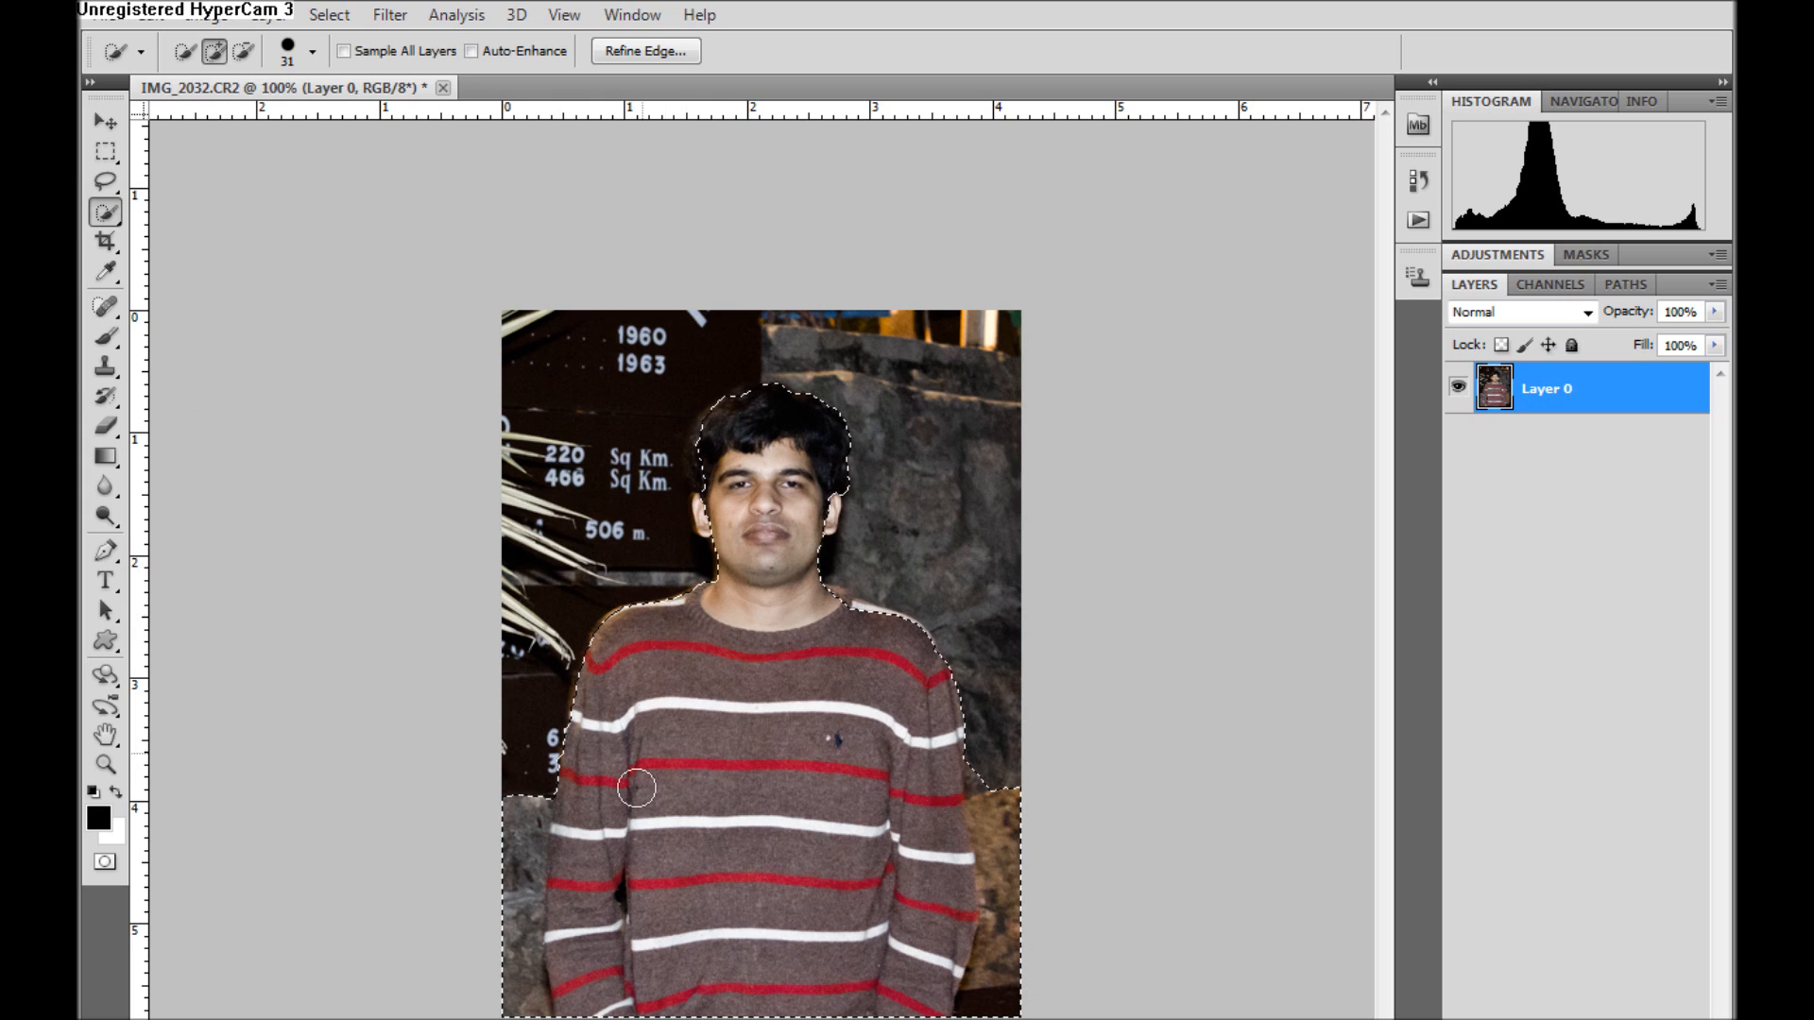
Subtract background beside both sides of the sweater and add back the left-sleeve notch
left_click(244, 51)
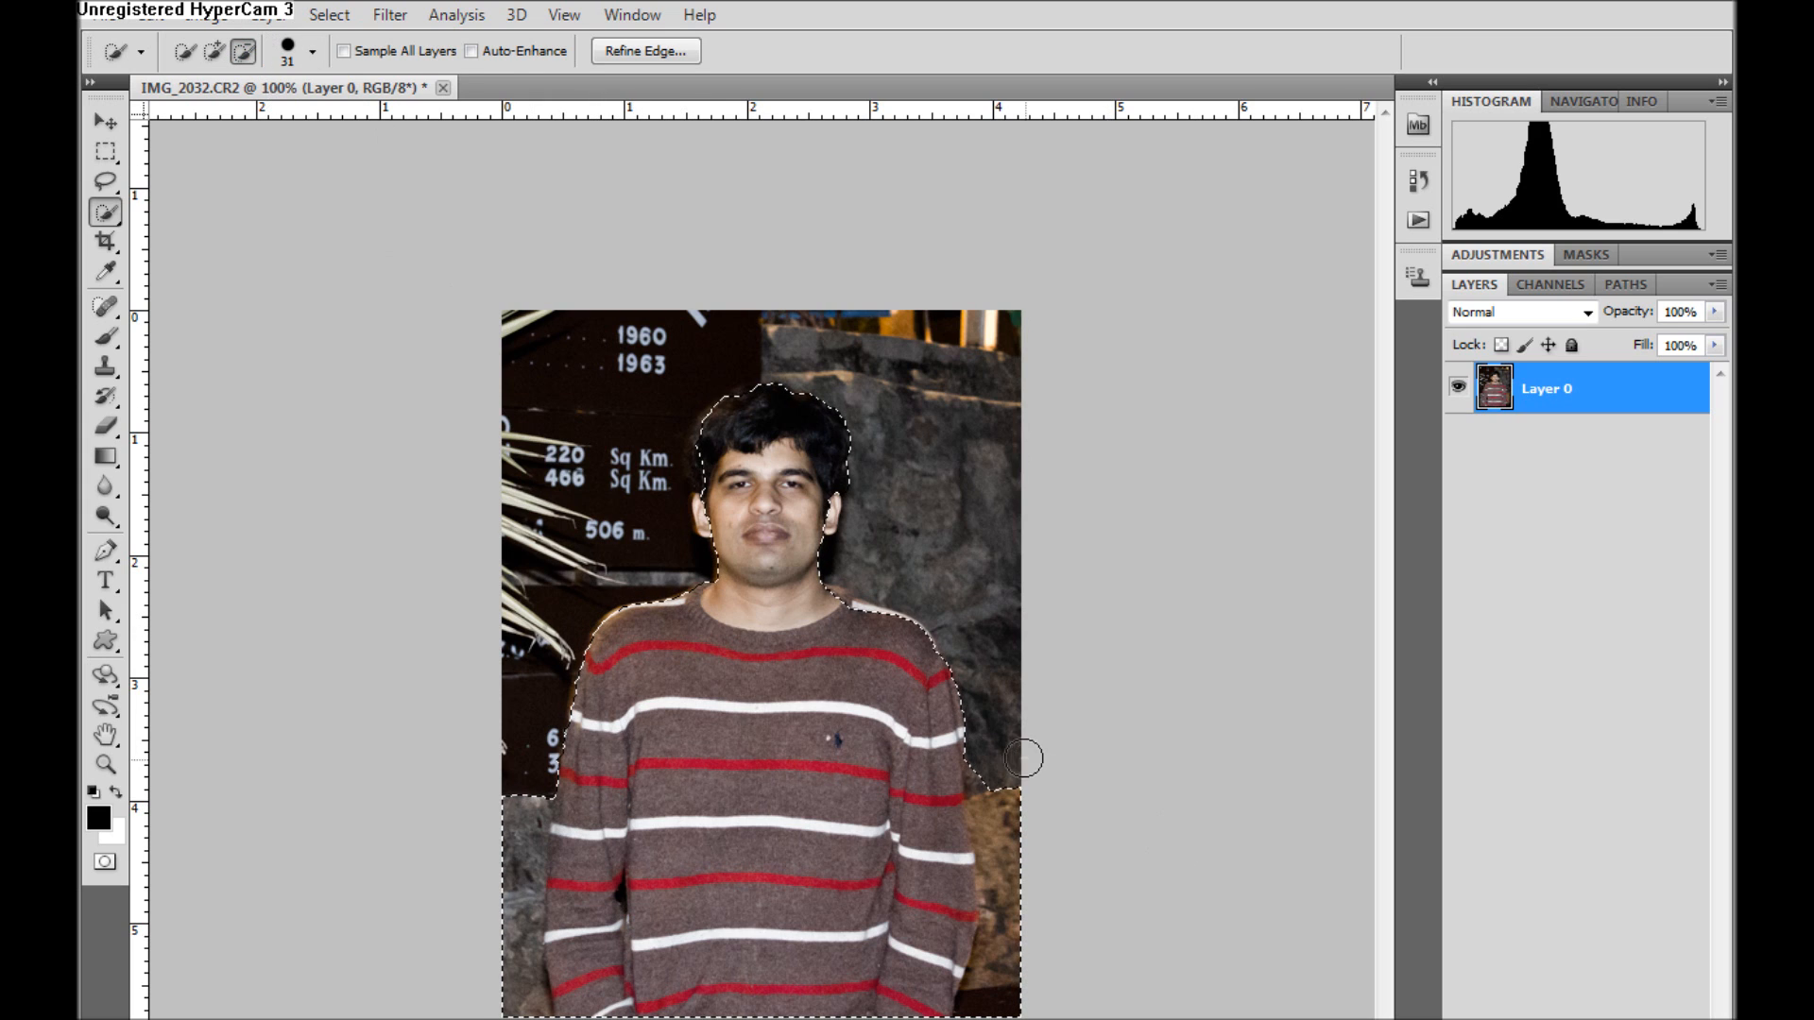
left_click_drag(1023, 773, 1003, 943)
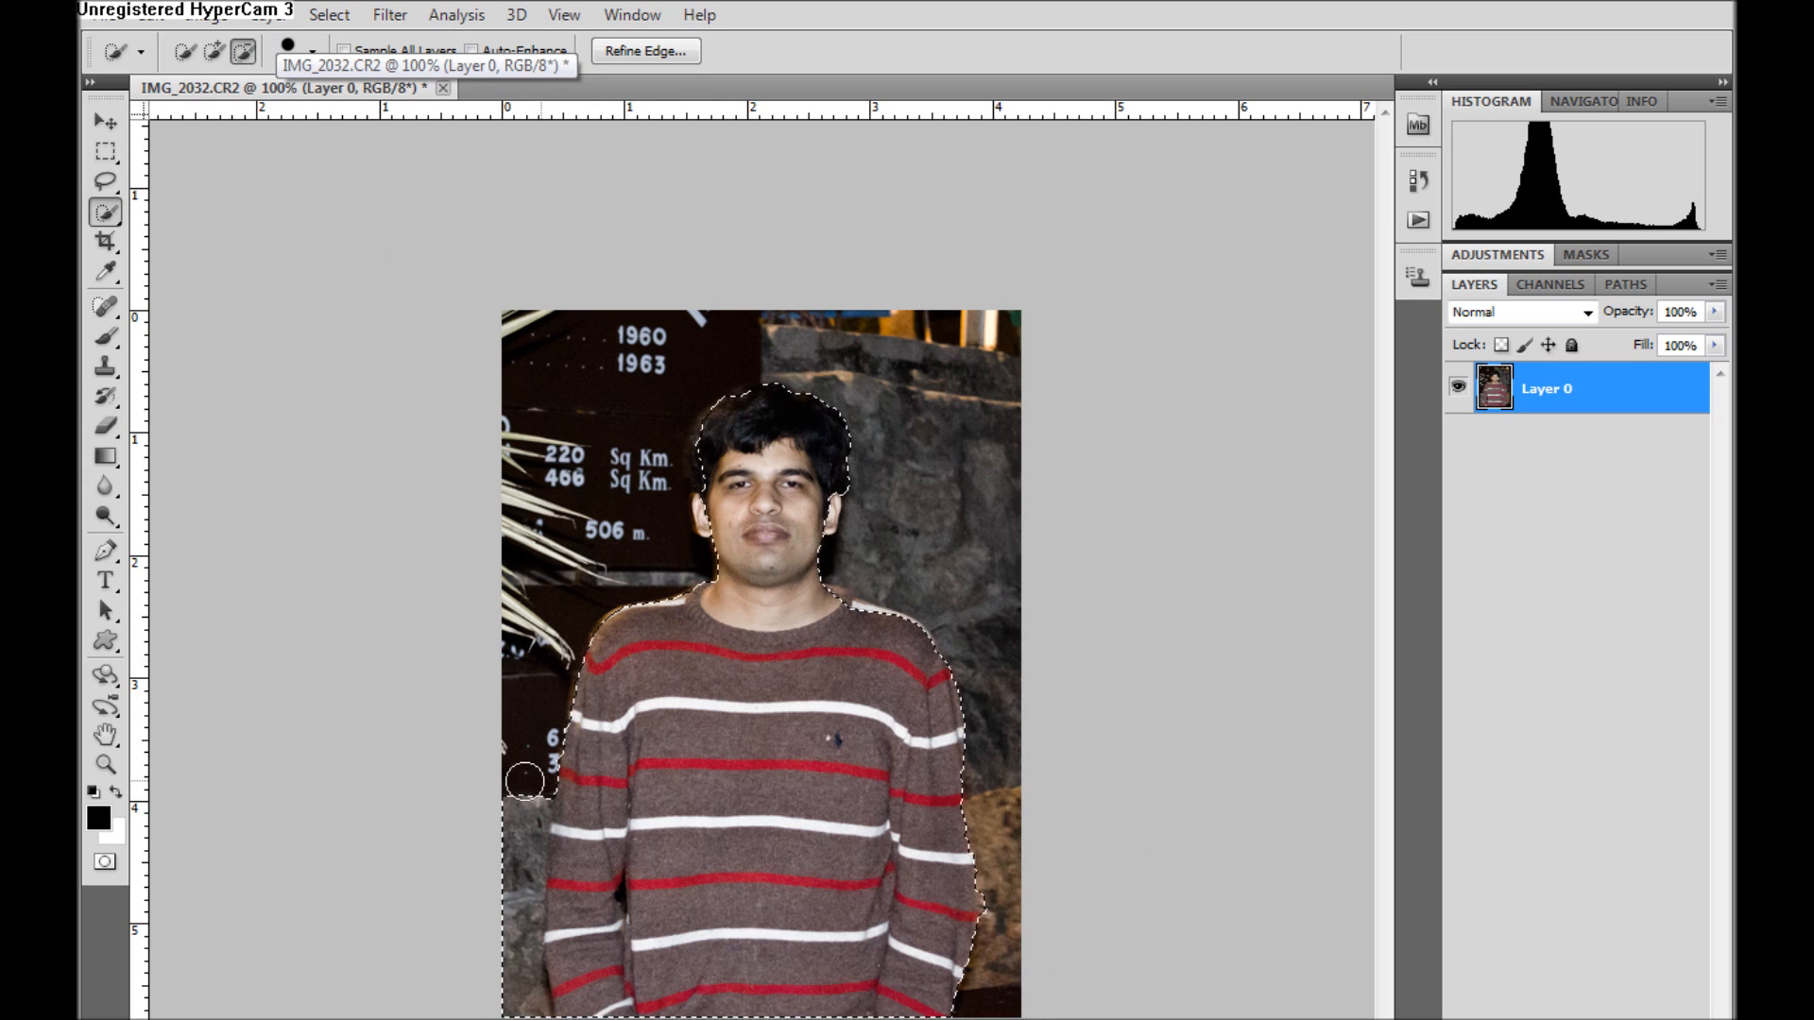
left_click_drag(526, 766, 520, 968)
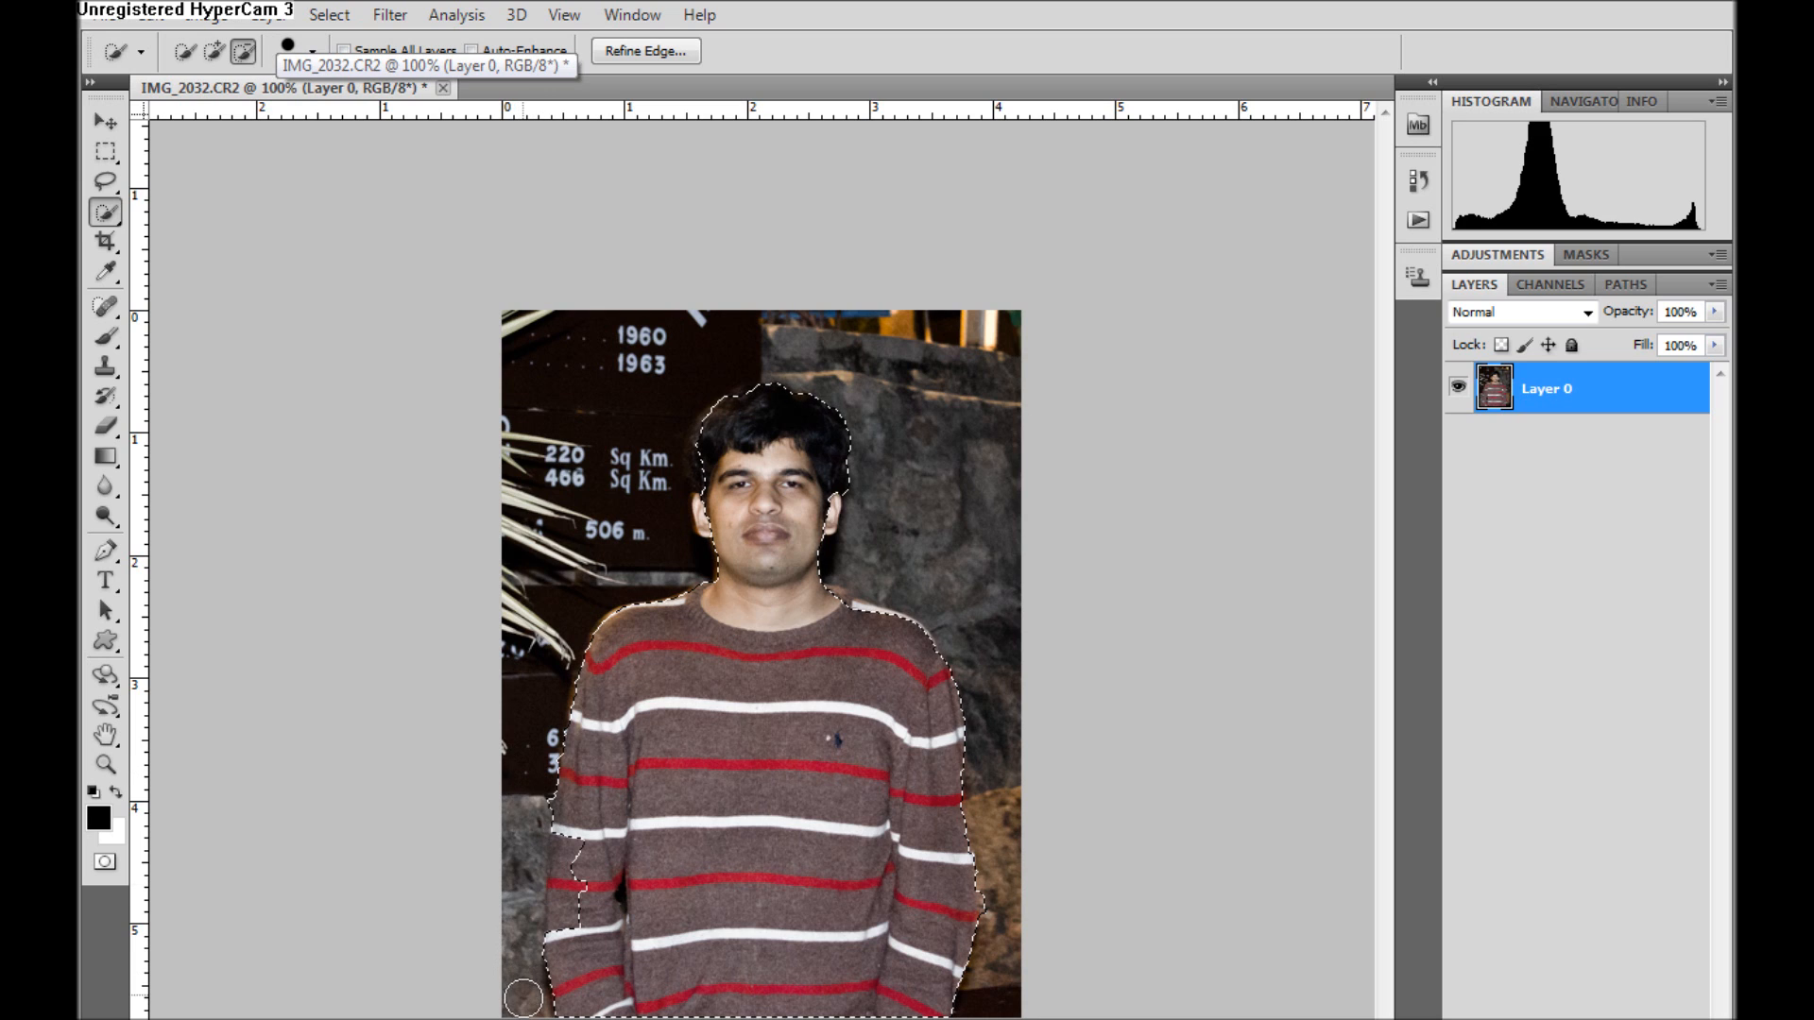
left_click(214, 52)
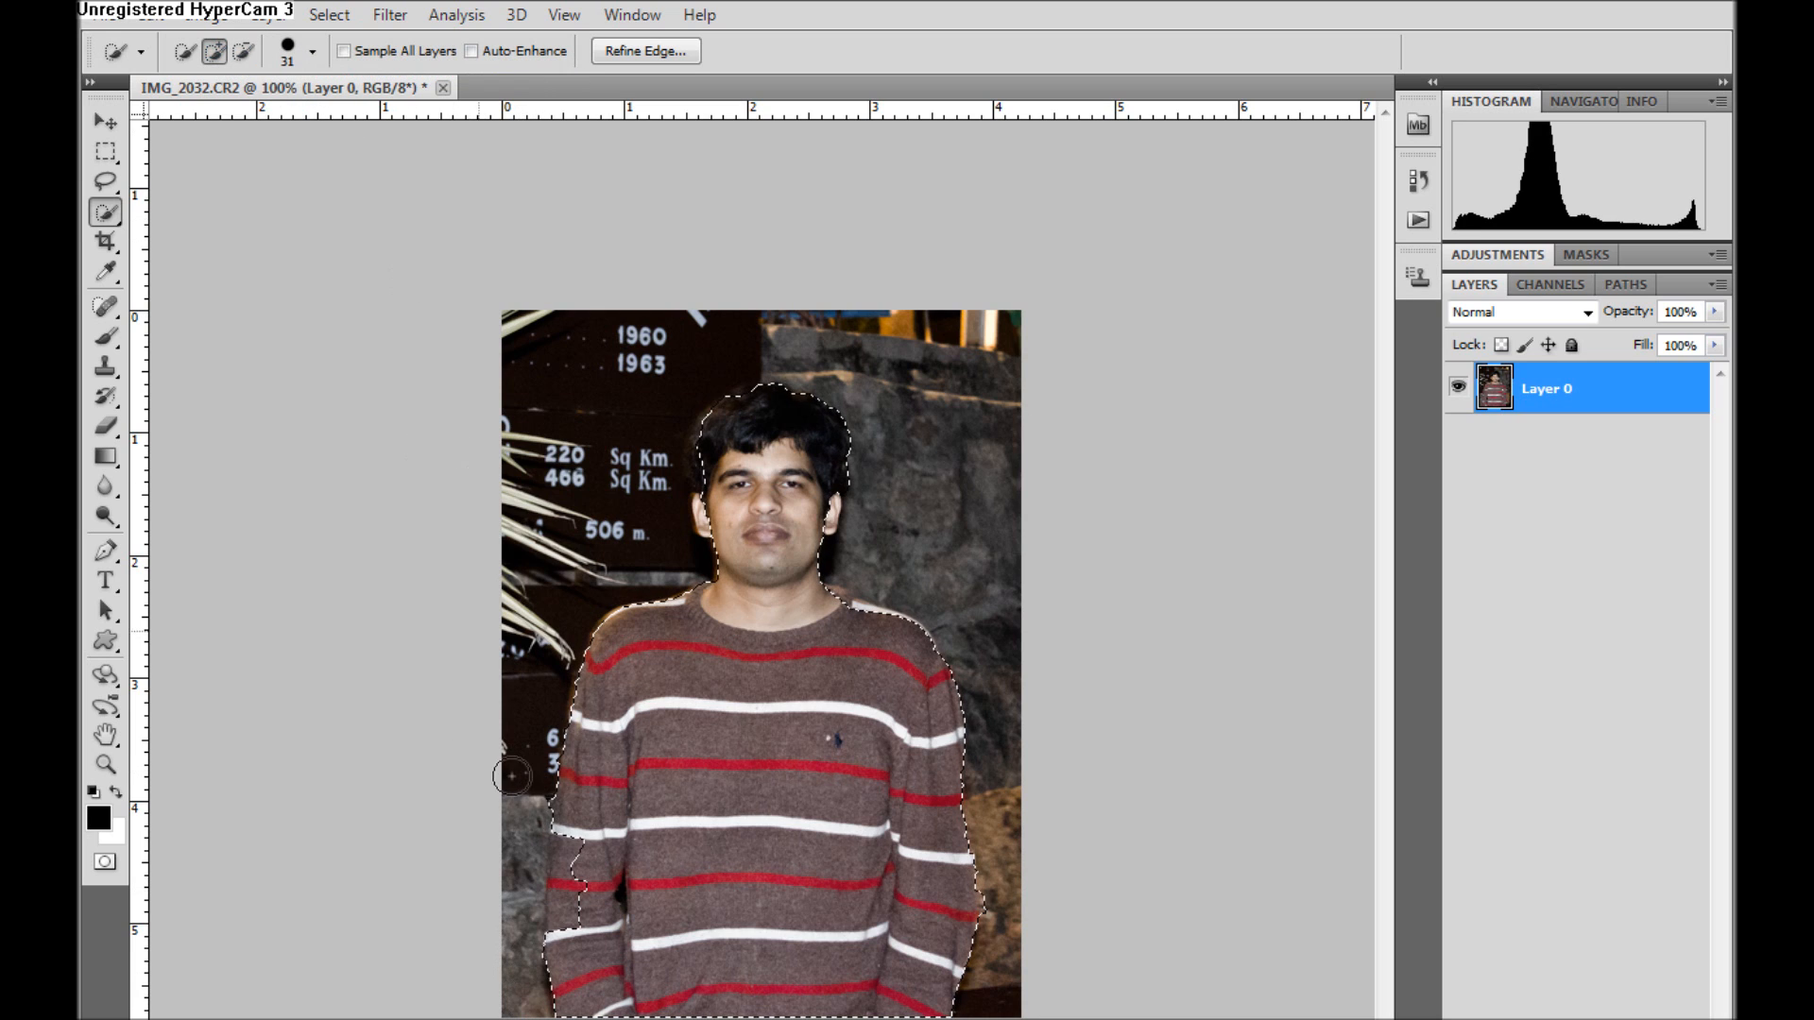
left_click_drag(579, 897, 579, 842)
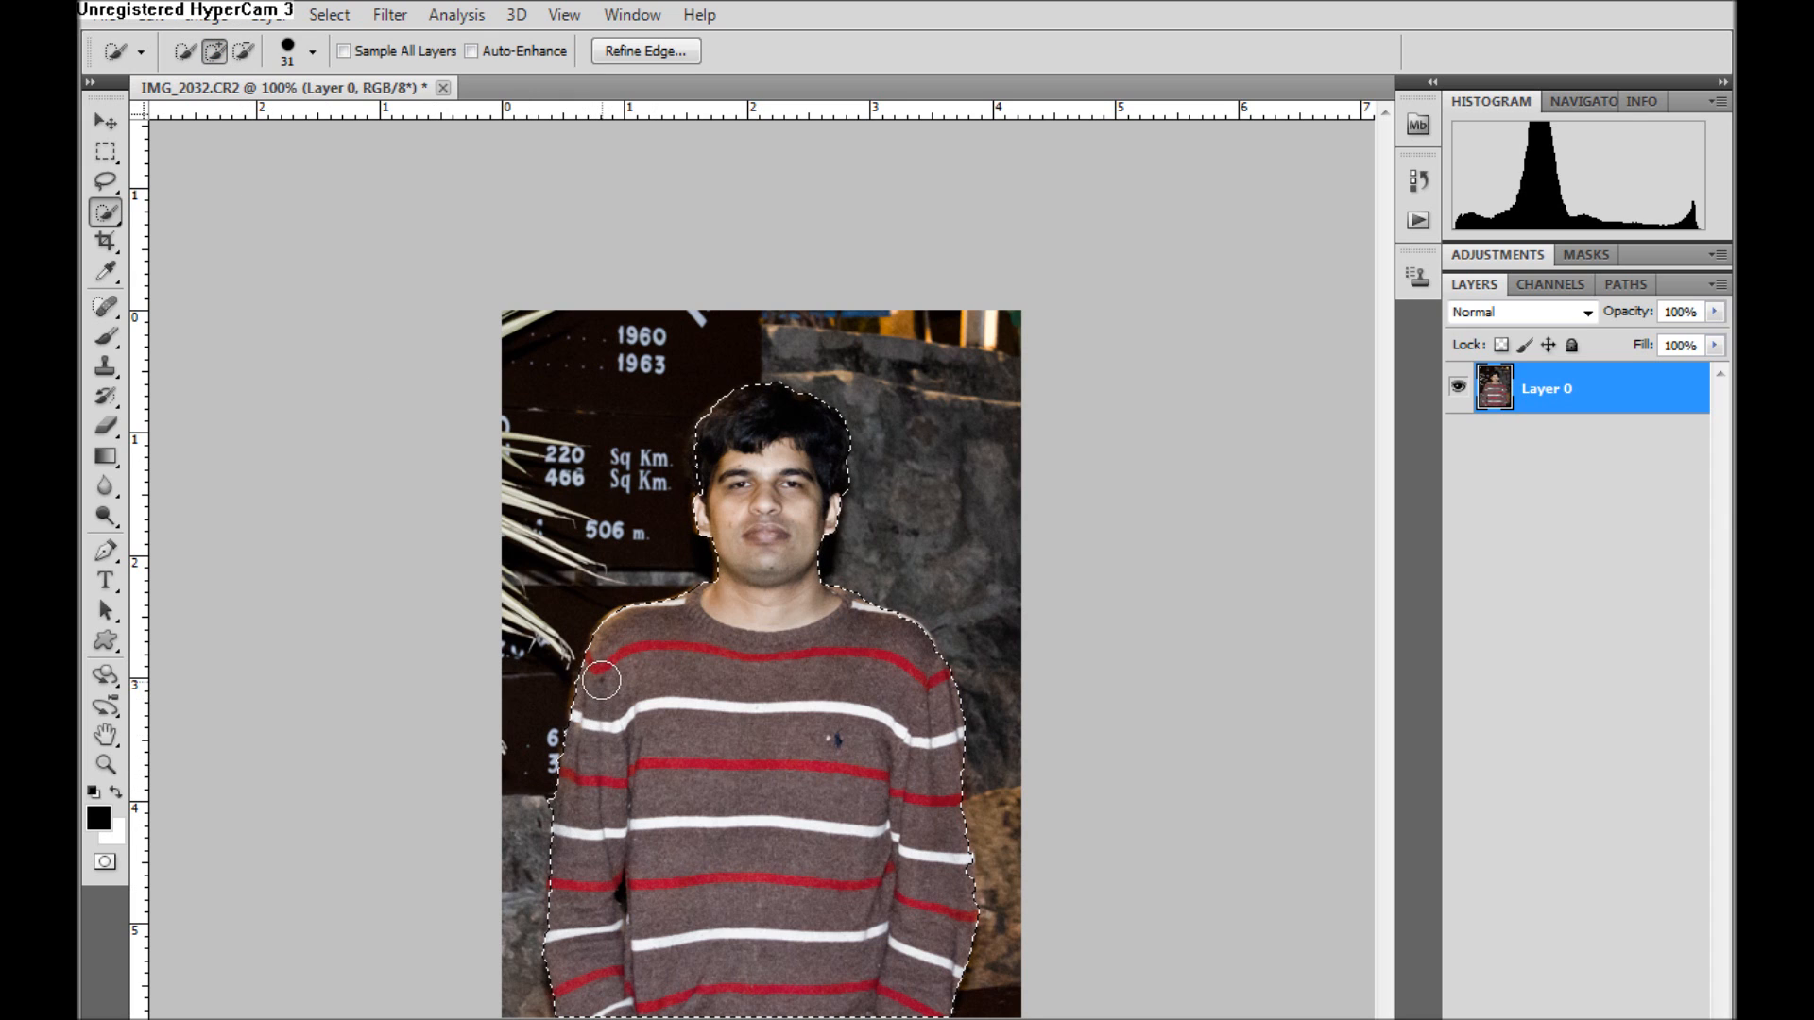
Alternate adding and subtracting to tighten the outline along hair and shoulders, then bring up Refine Edge
left_click(244, 52)
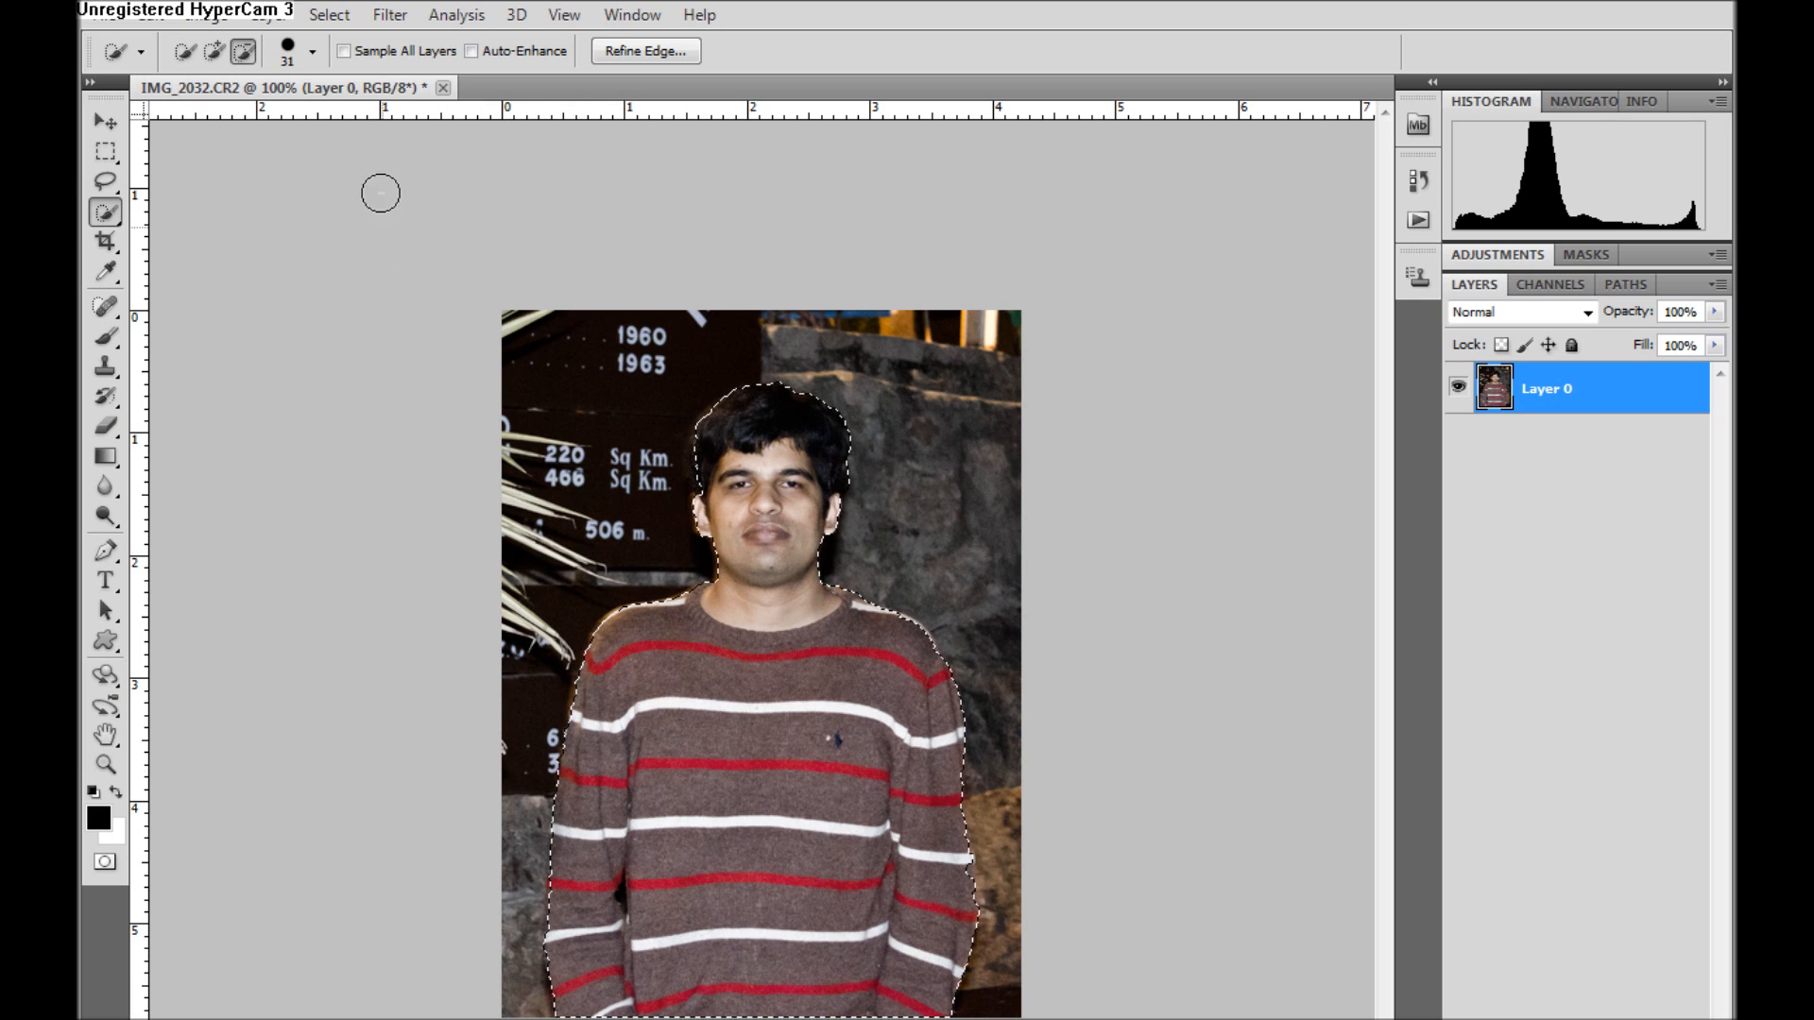
left_click(215, 52)
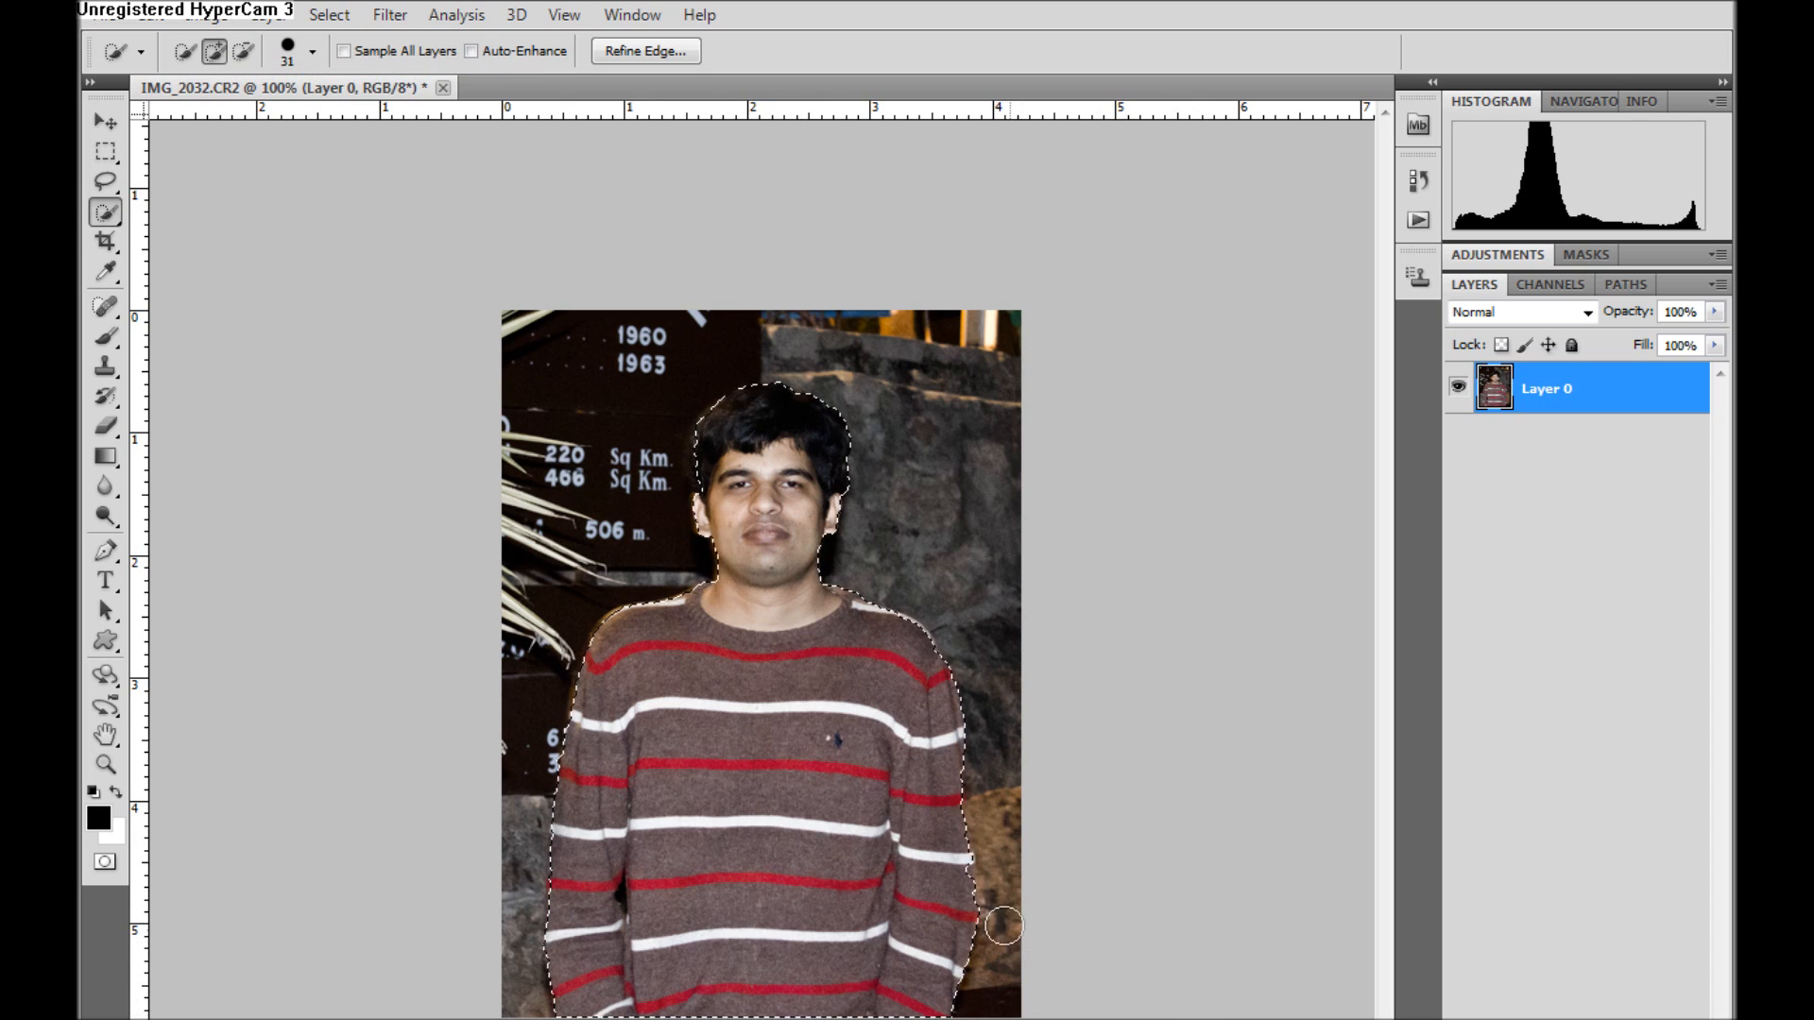
left_click(245, 51)
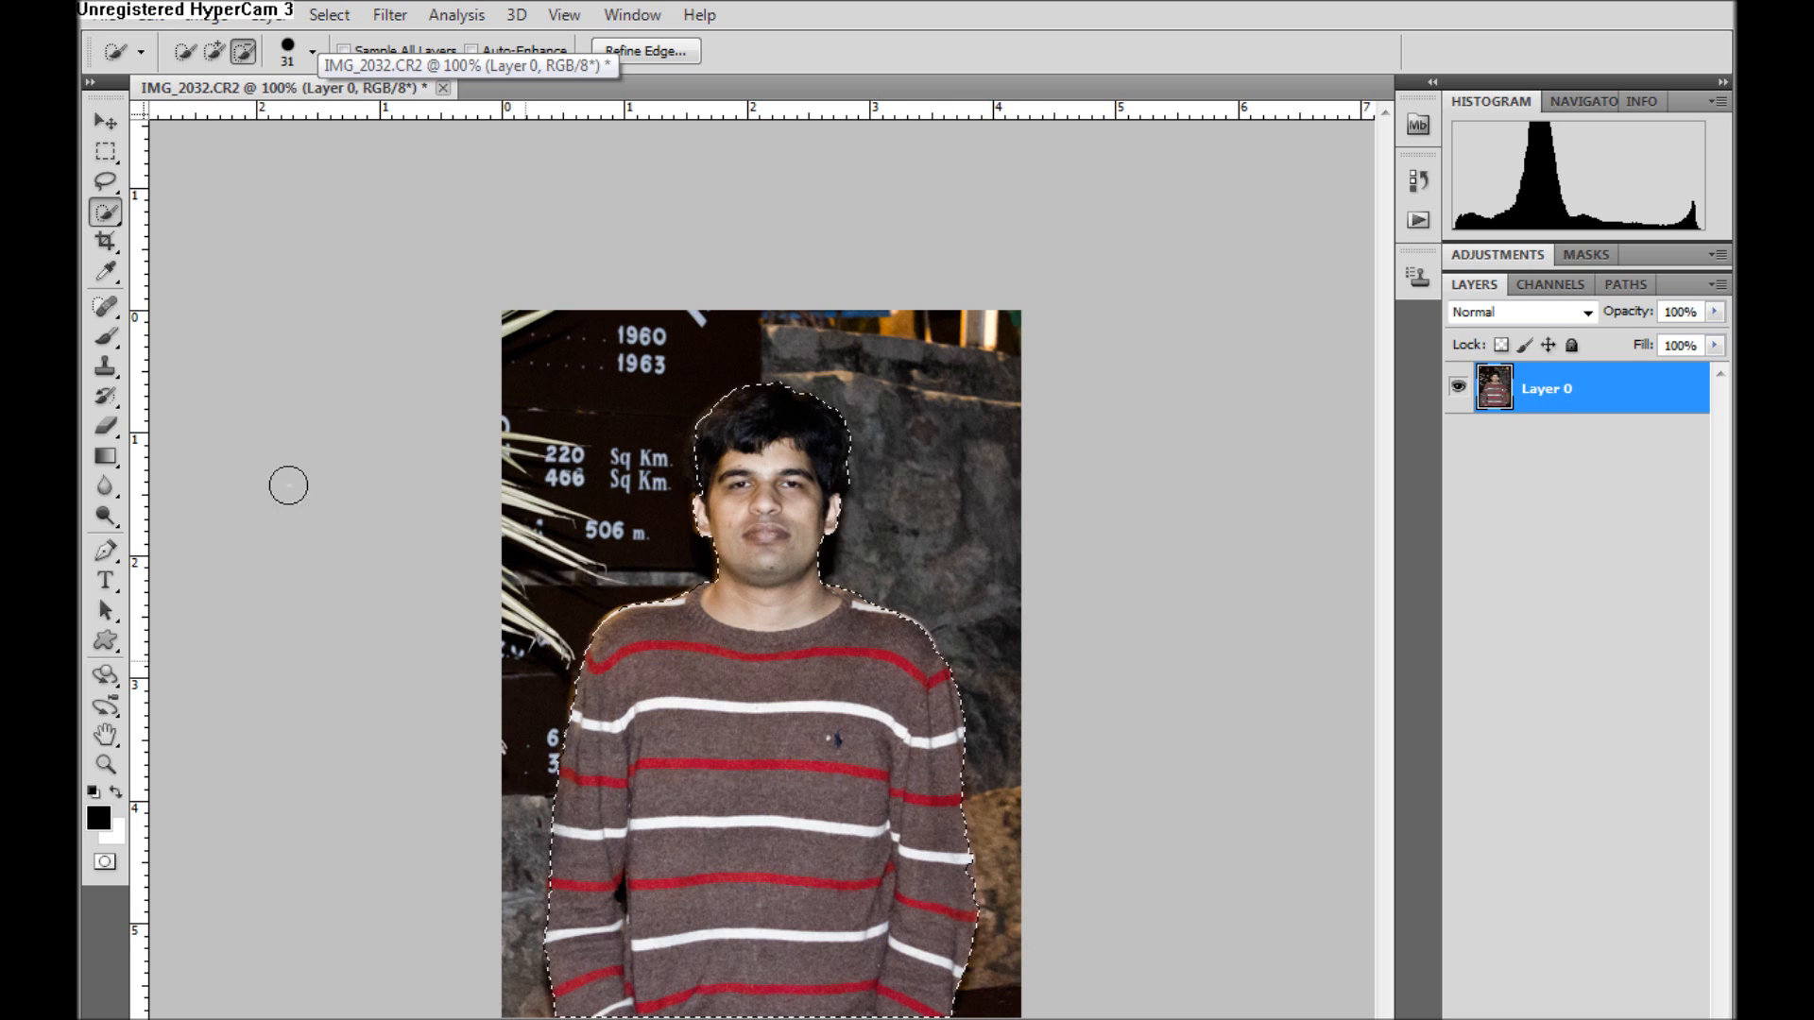
left_click(214, 51)
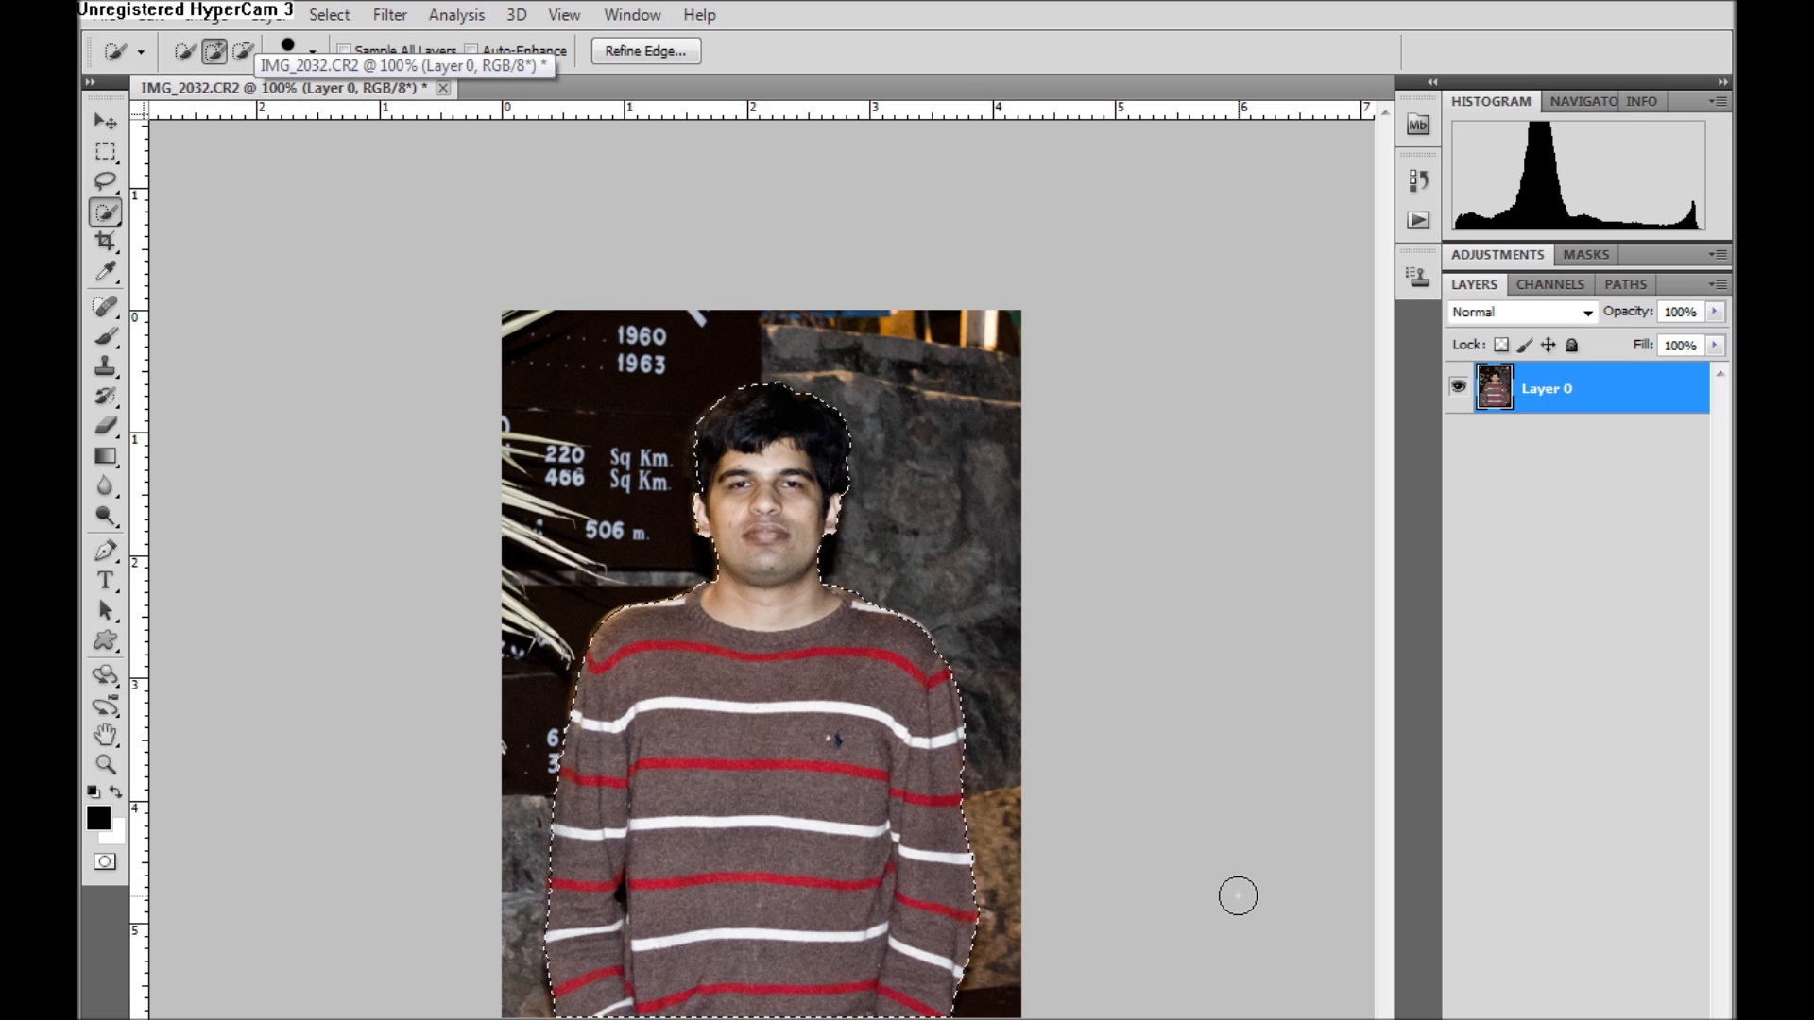
left_click(646, 54)
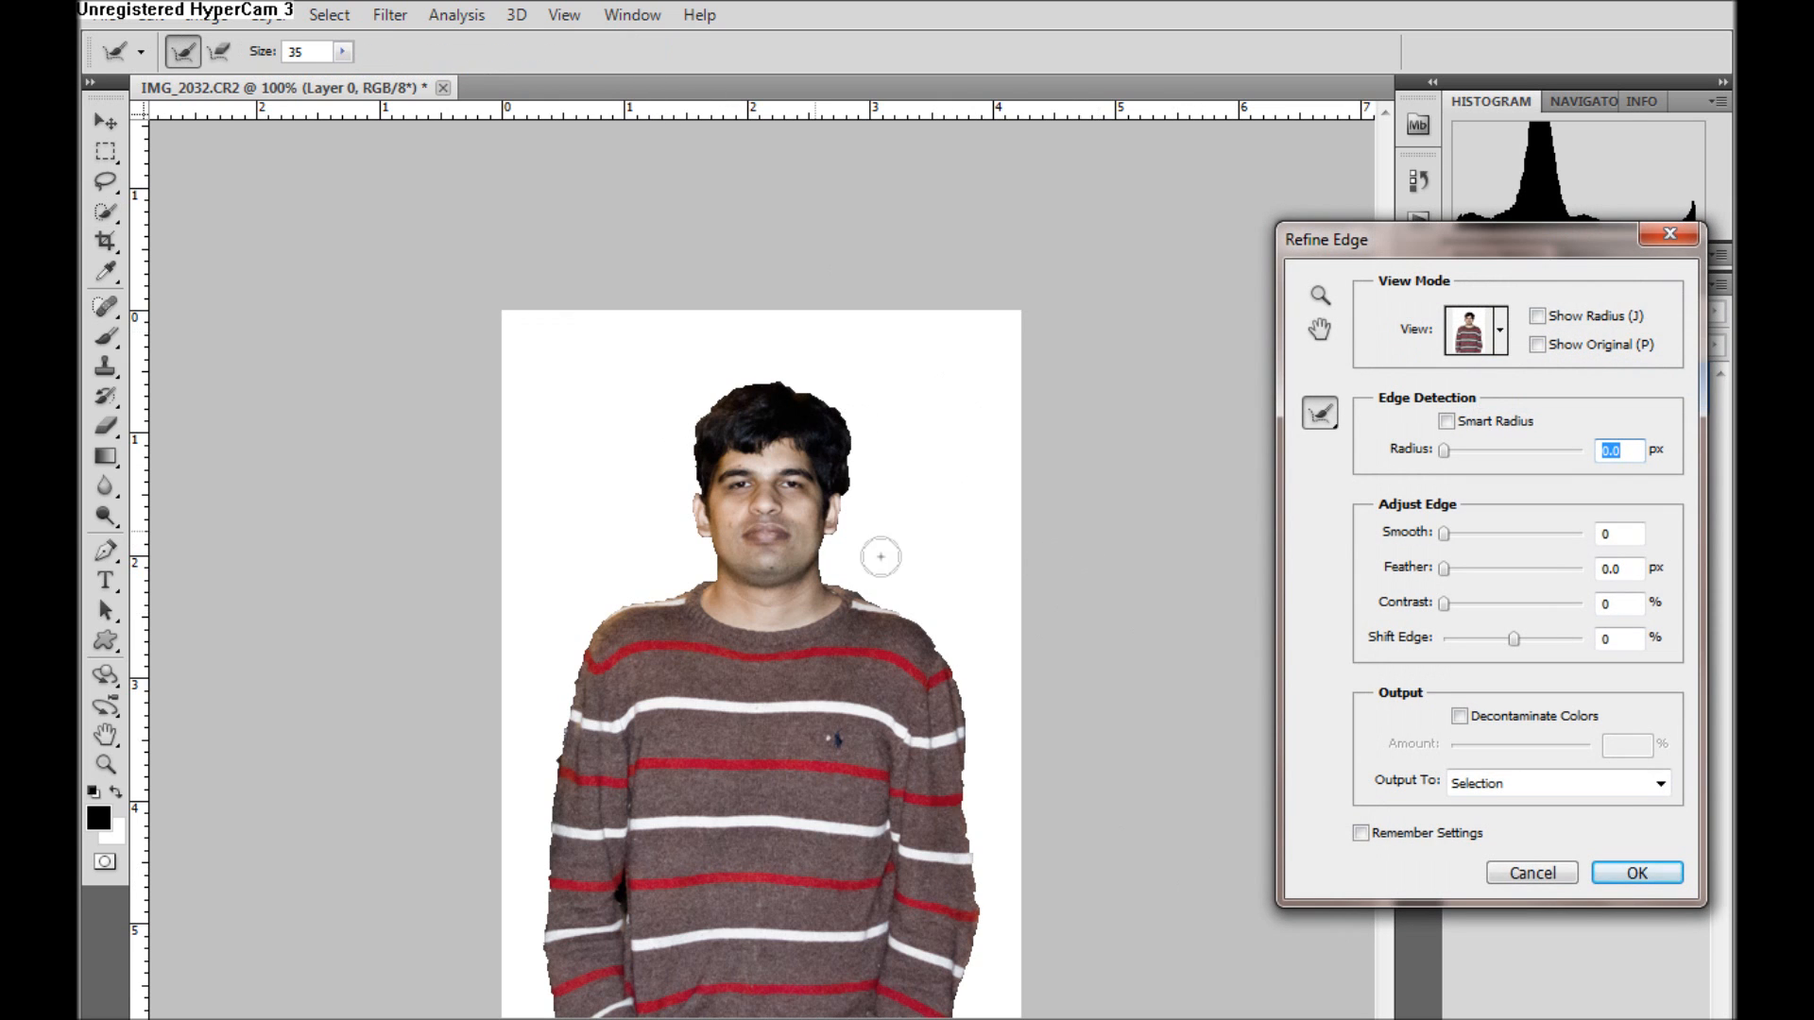
Enable Smart Radius at 3 px, checking the edge band with Show Radius
left_click(1538, 316)
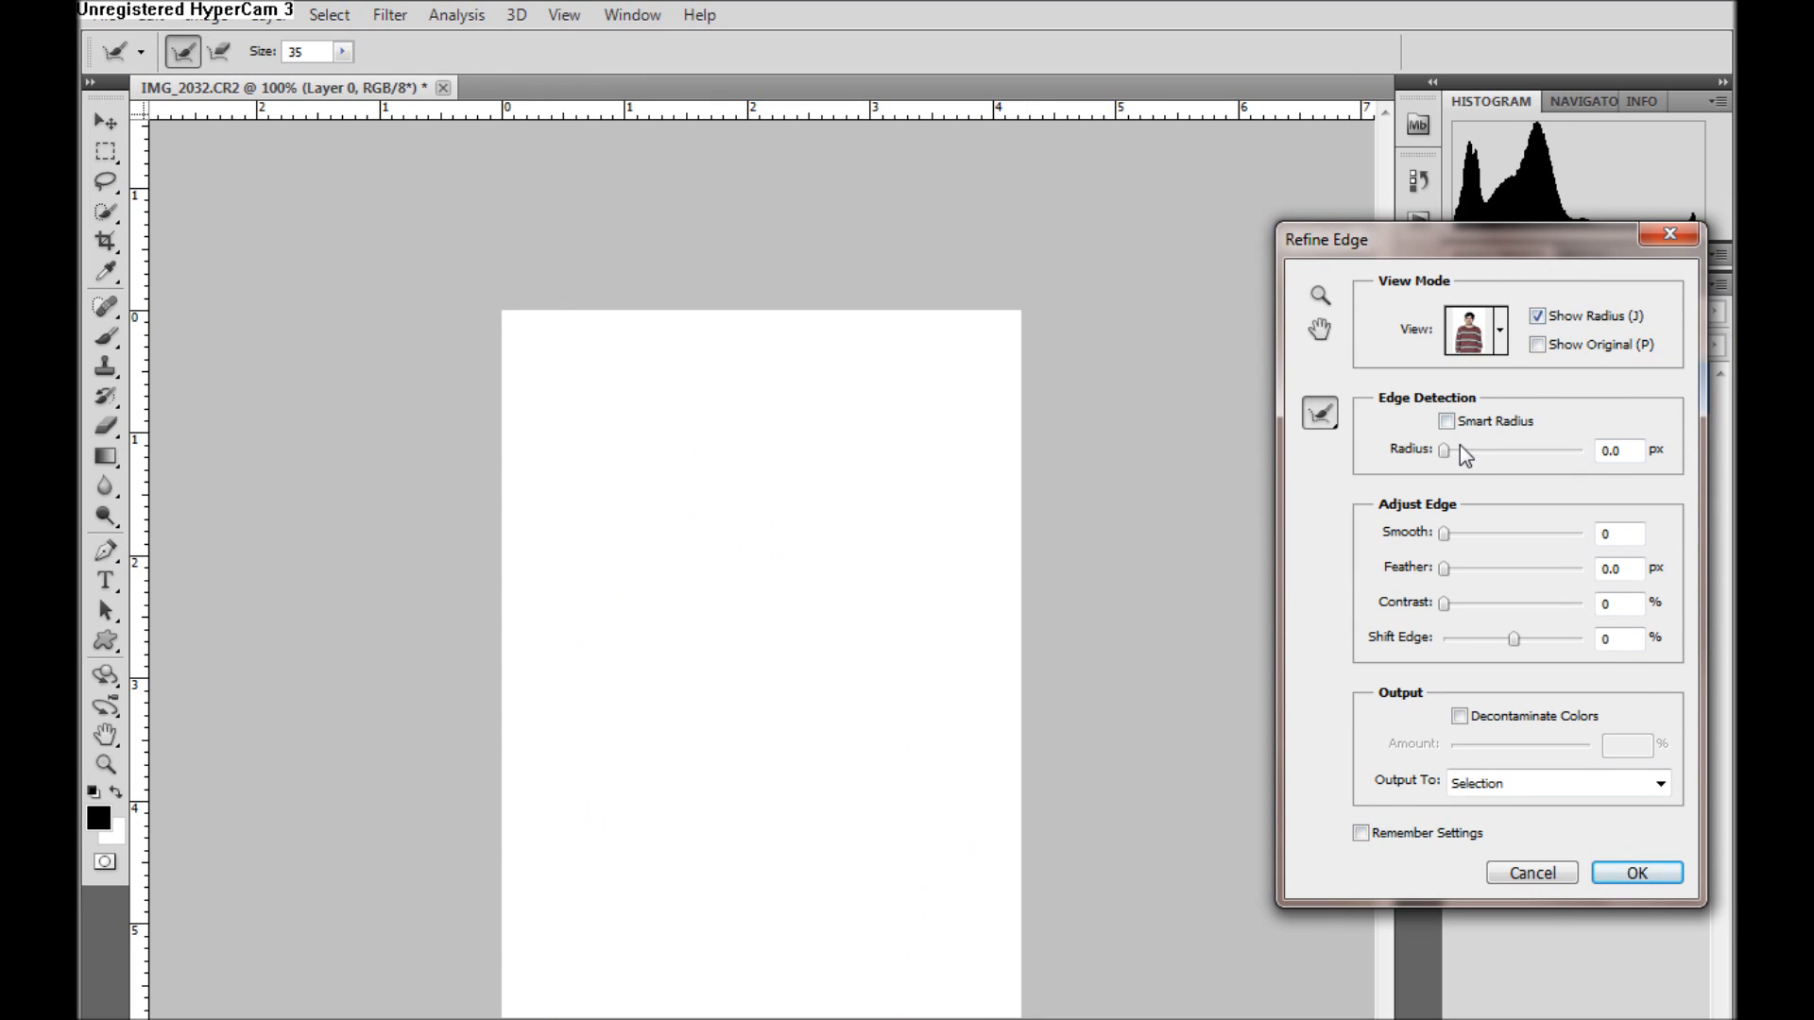
left_click_drag(1446, 449, 1463, 451)
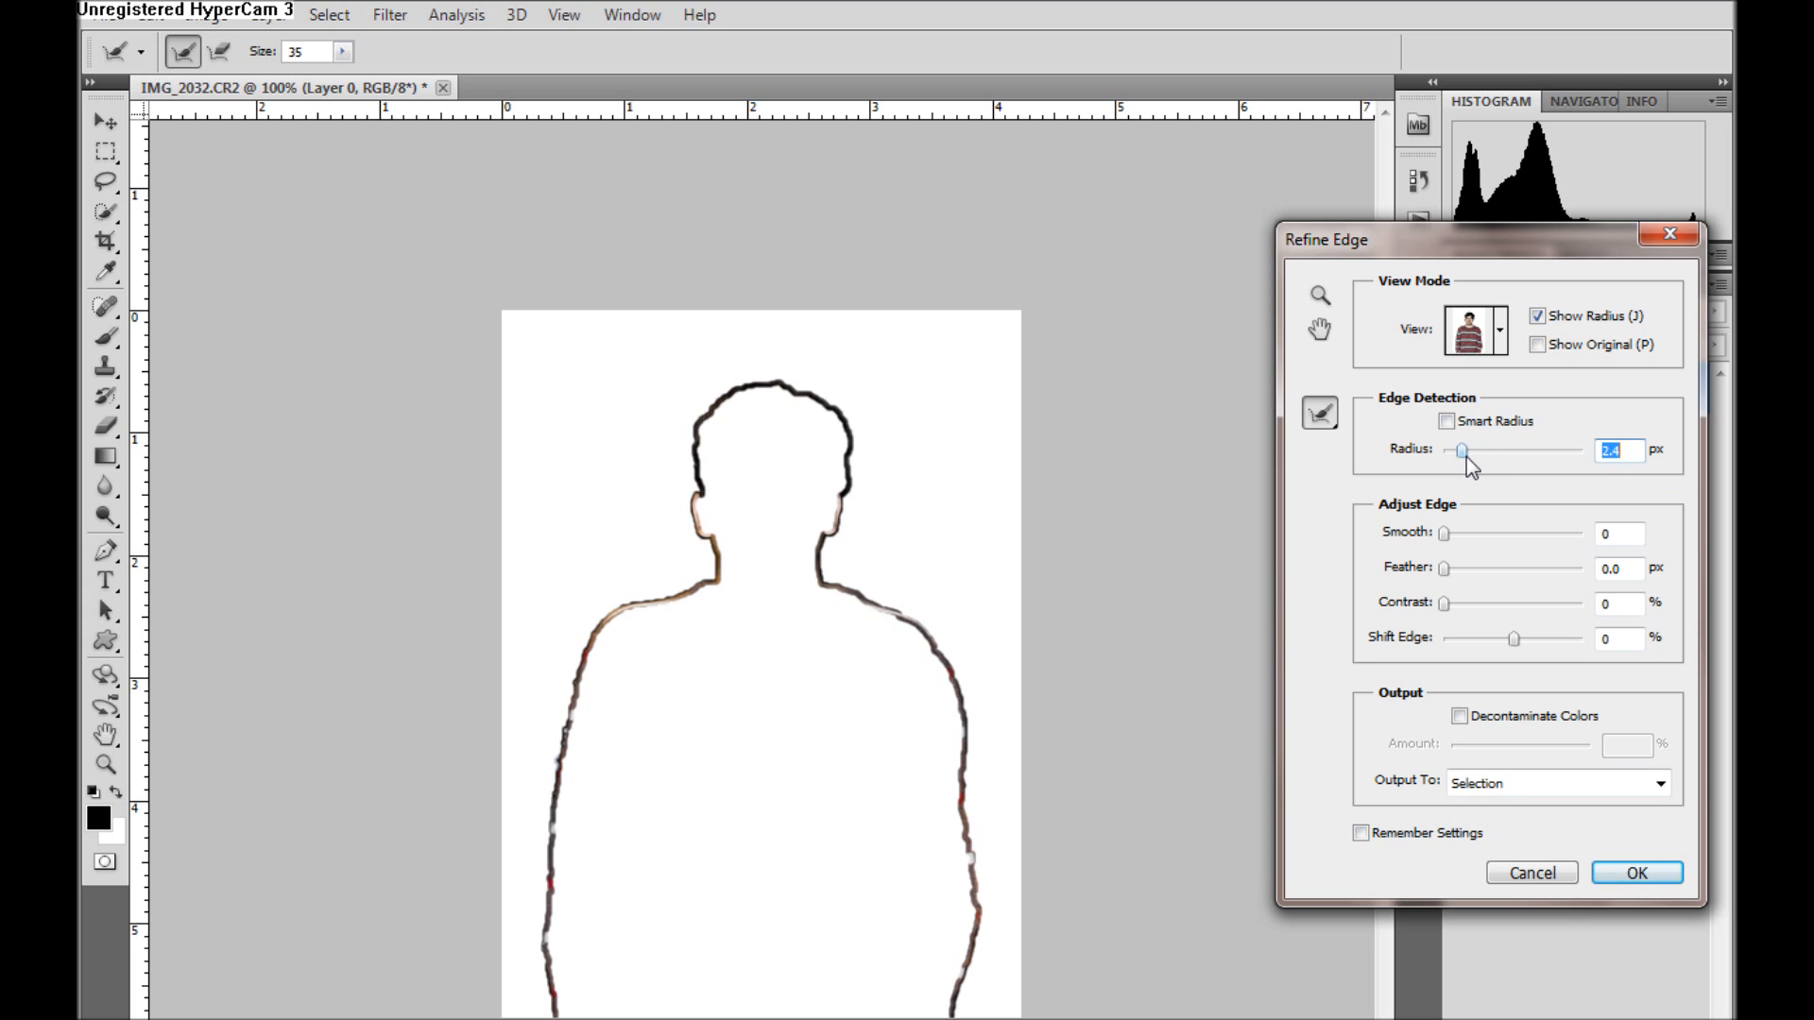
left_click_drag(1463, 451, 1469, 451)
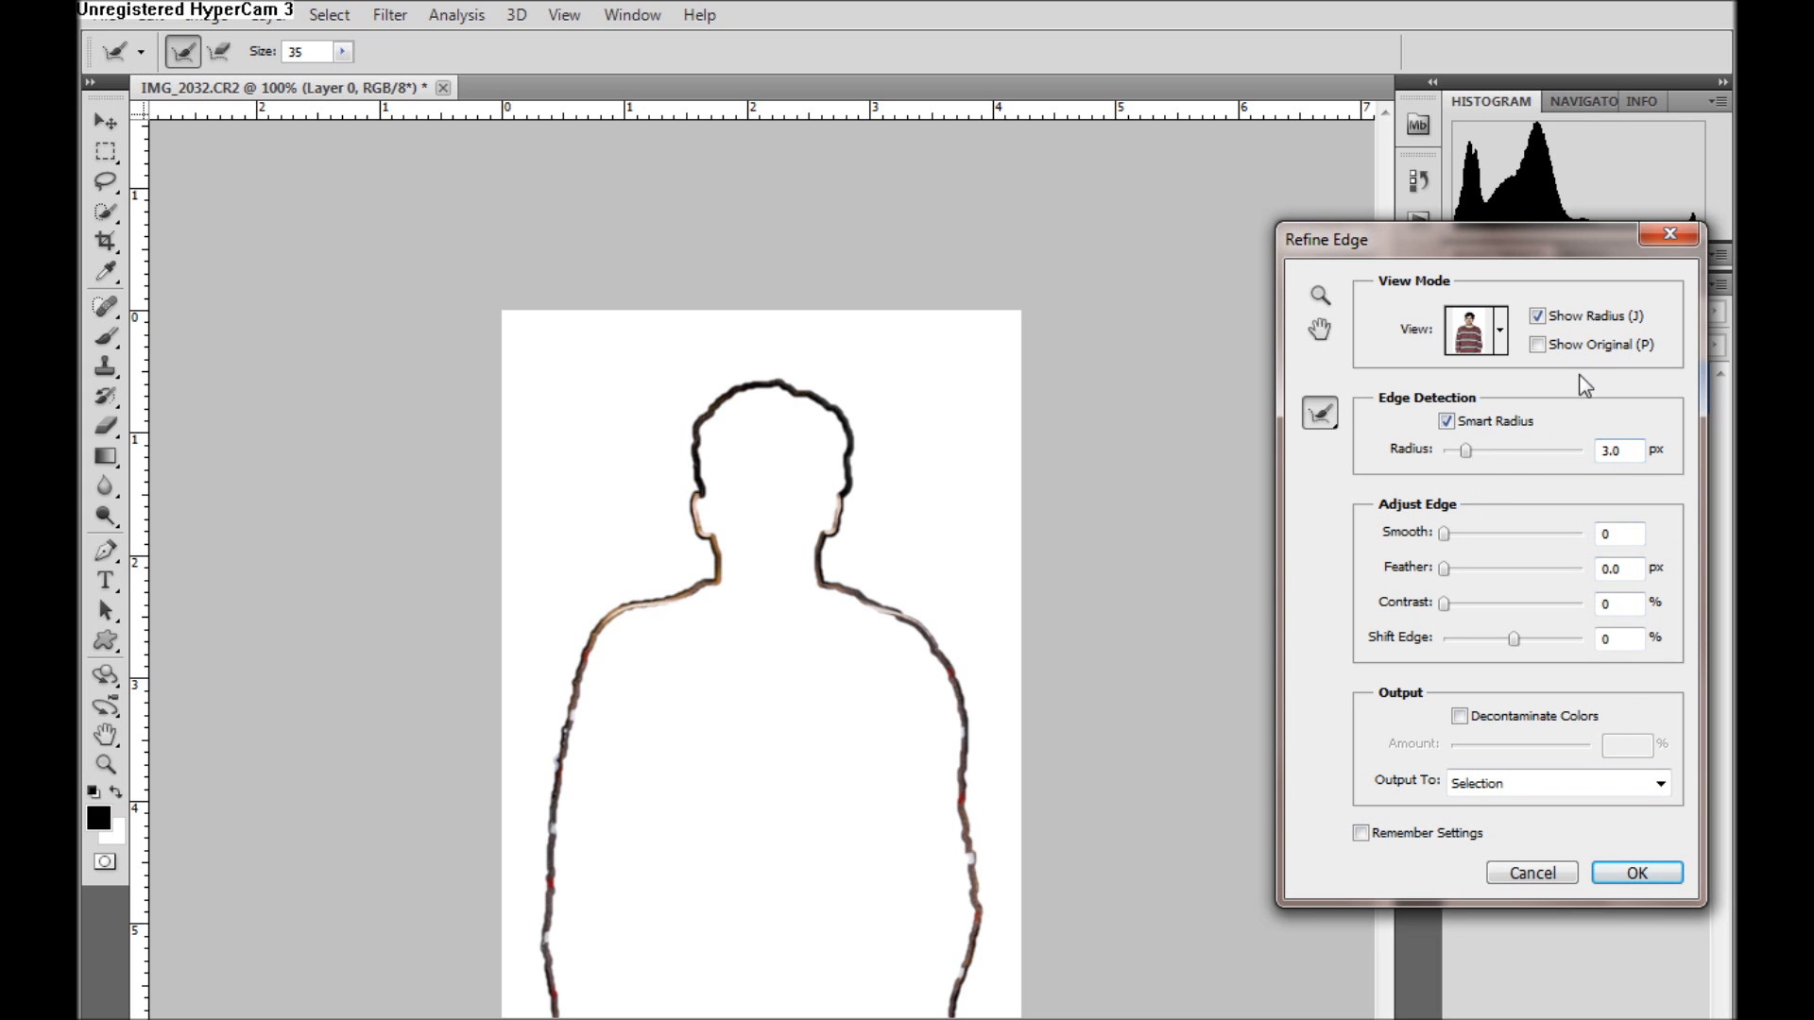
left_click(1538, 316)
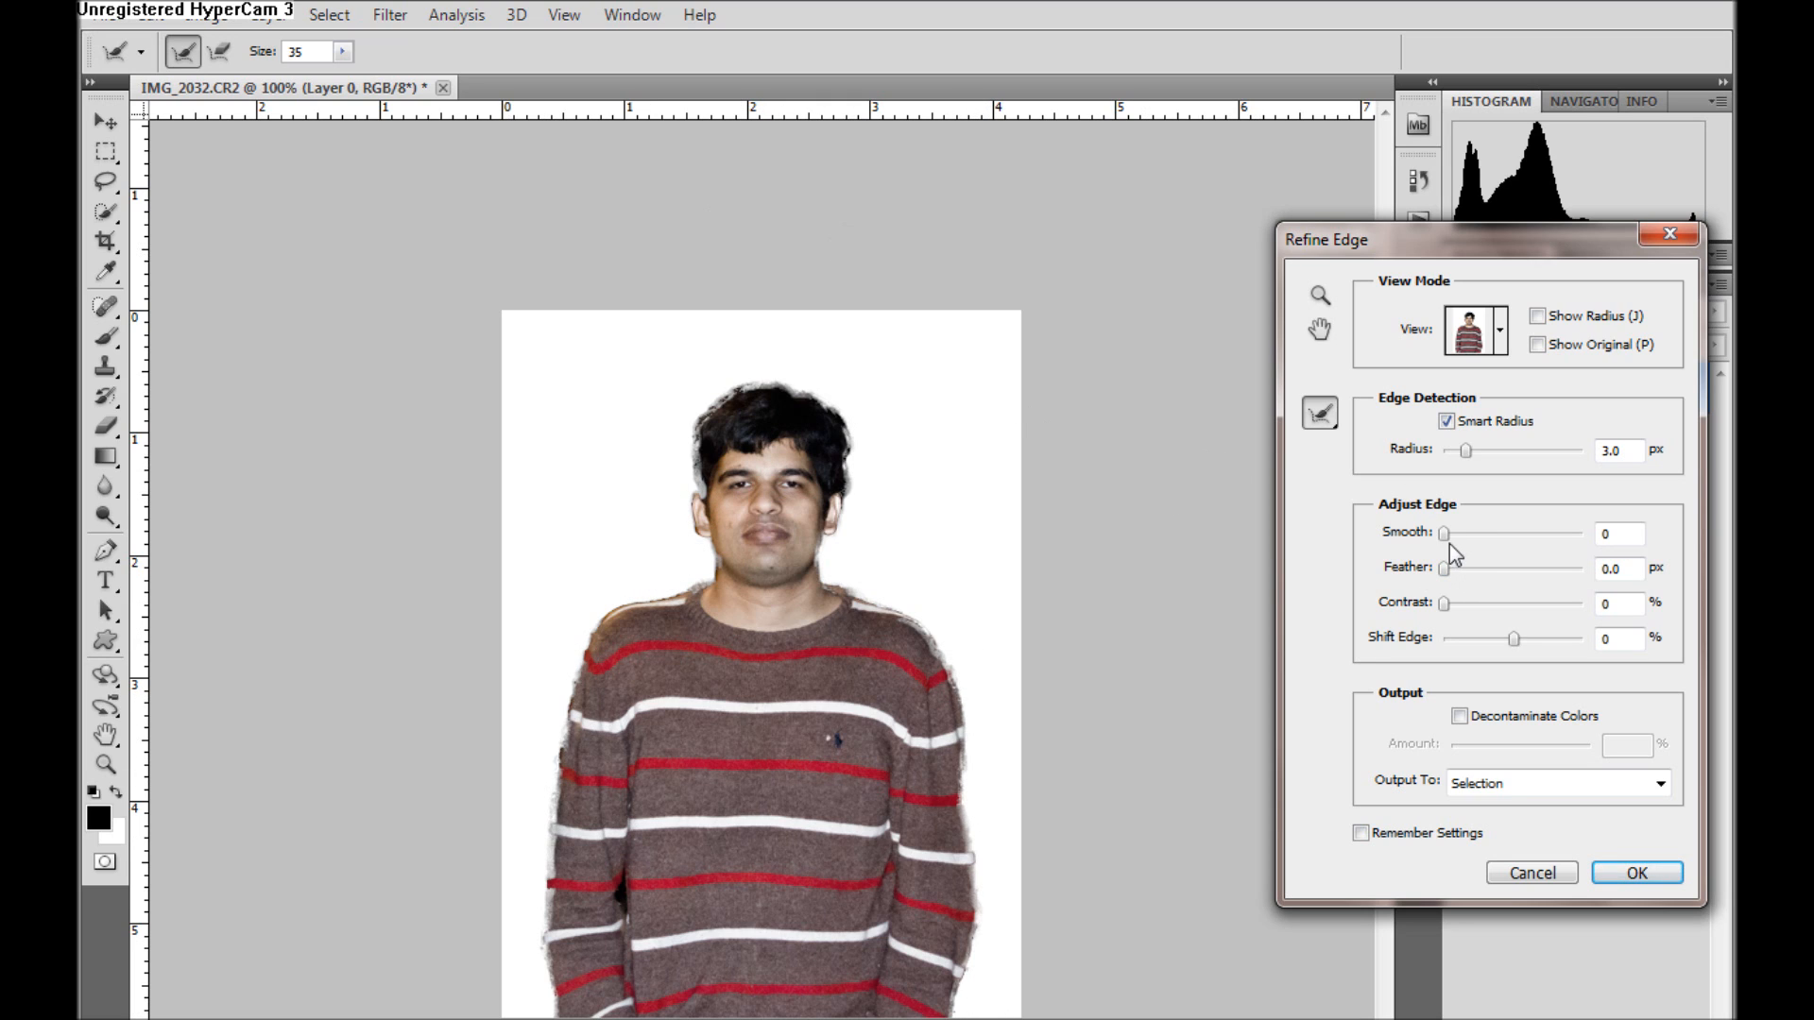
Set Smooth 24, Feather 0.9 px and Contrast 29 for the selection edge
mouse_move(1444, 533)
left_mouse_down()
mouse_move(1464, 534)
mouse_move(1462, 604)
left_mouse_up()
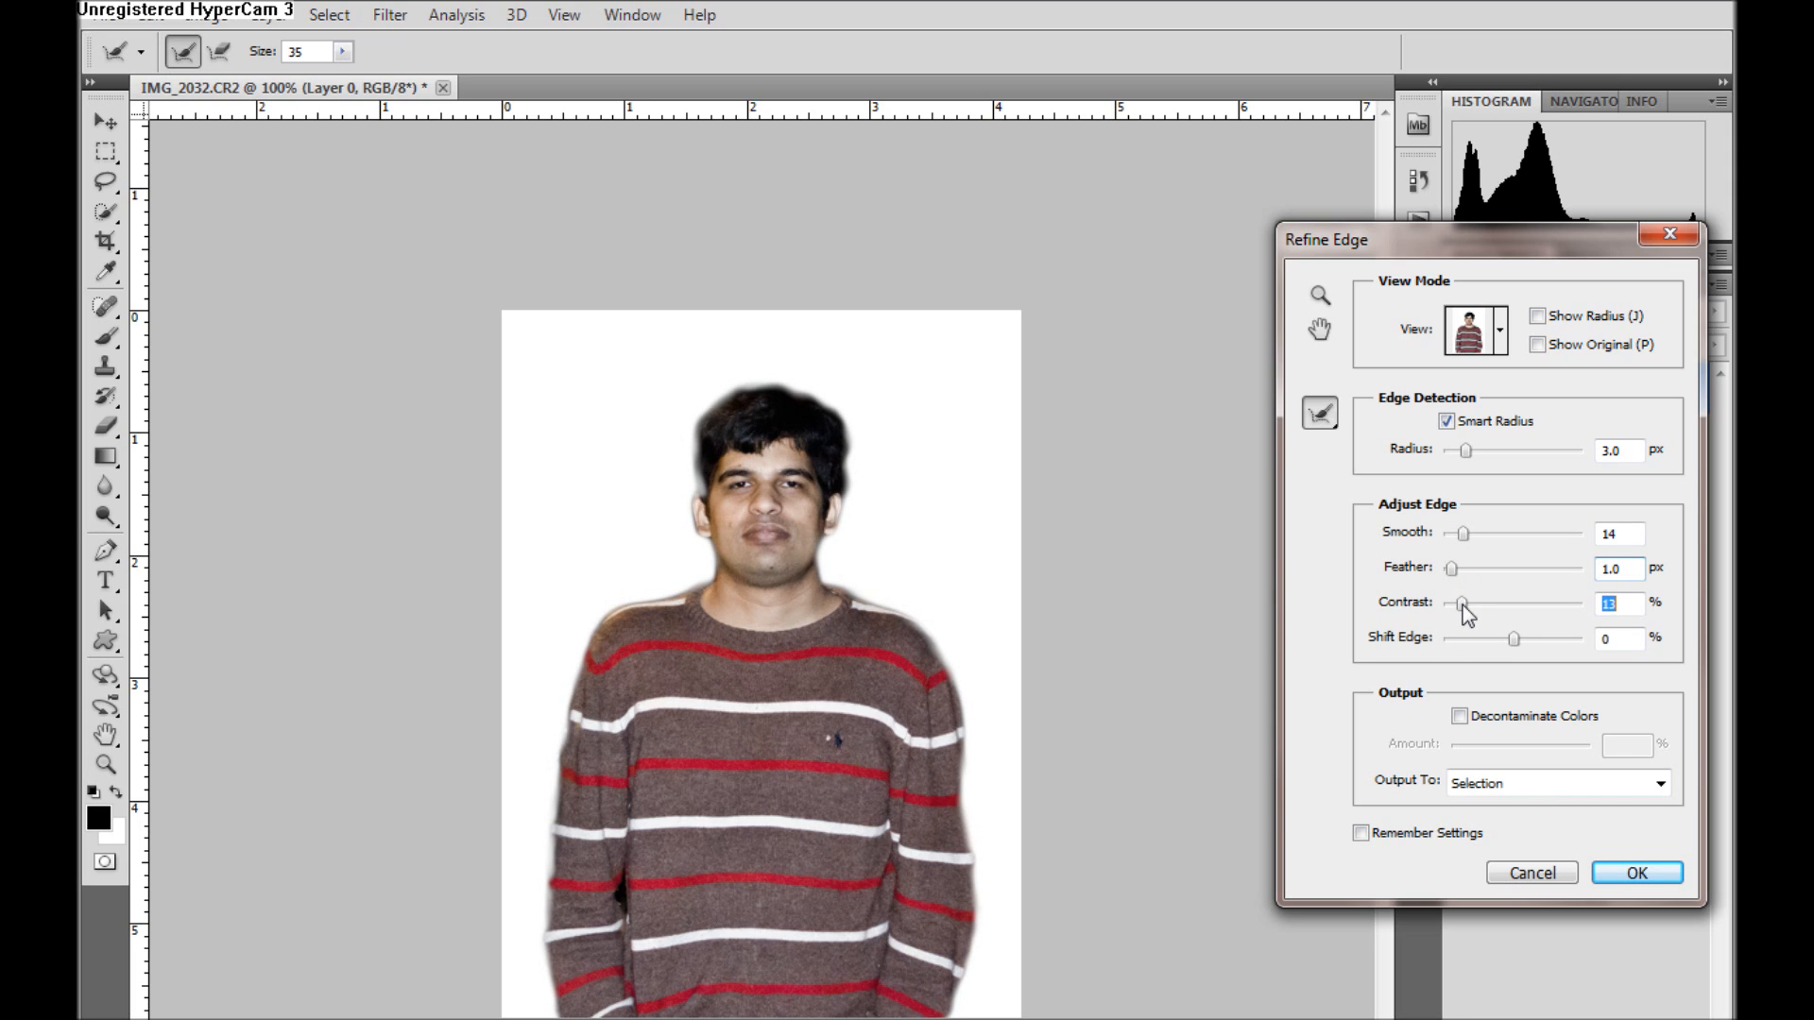
left_click_drag(1462, 605, 1463, 605)
left_click_drag(1464, 535, 1453, 534)
left_click_drag(1457, 566, 1480, 533)
left_click_drag(1464, 604, 1484, 604)
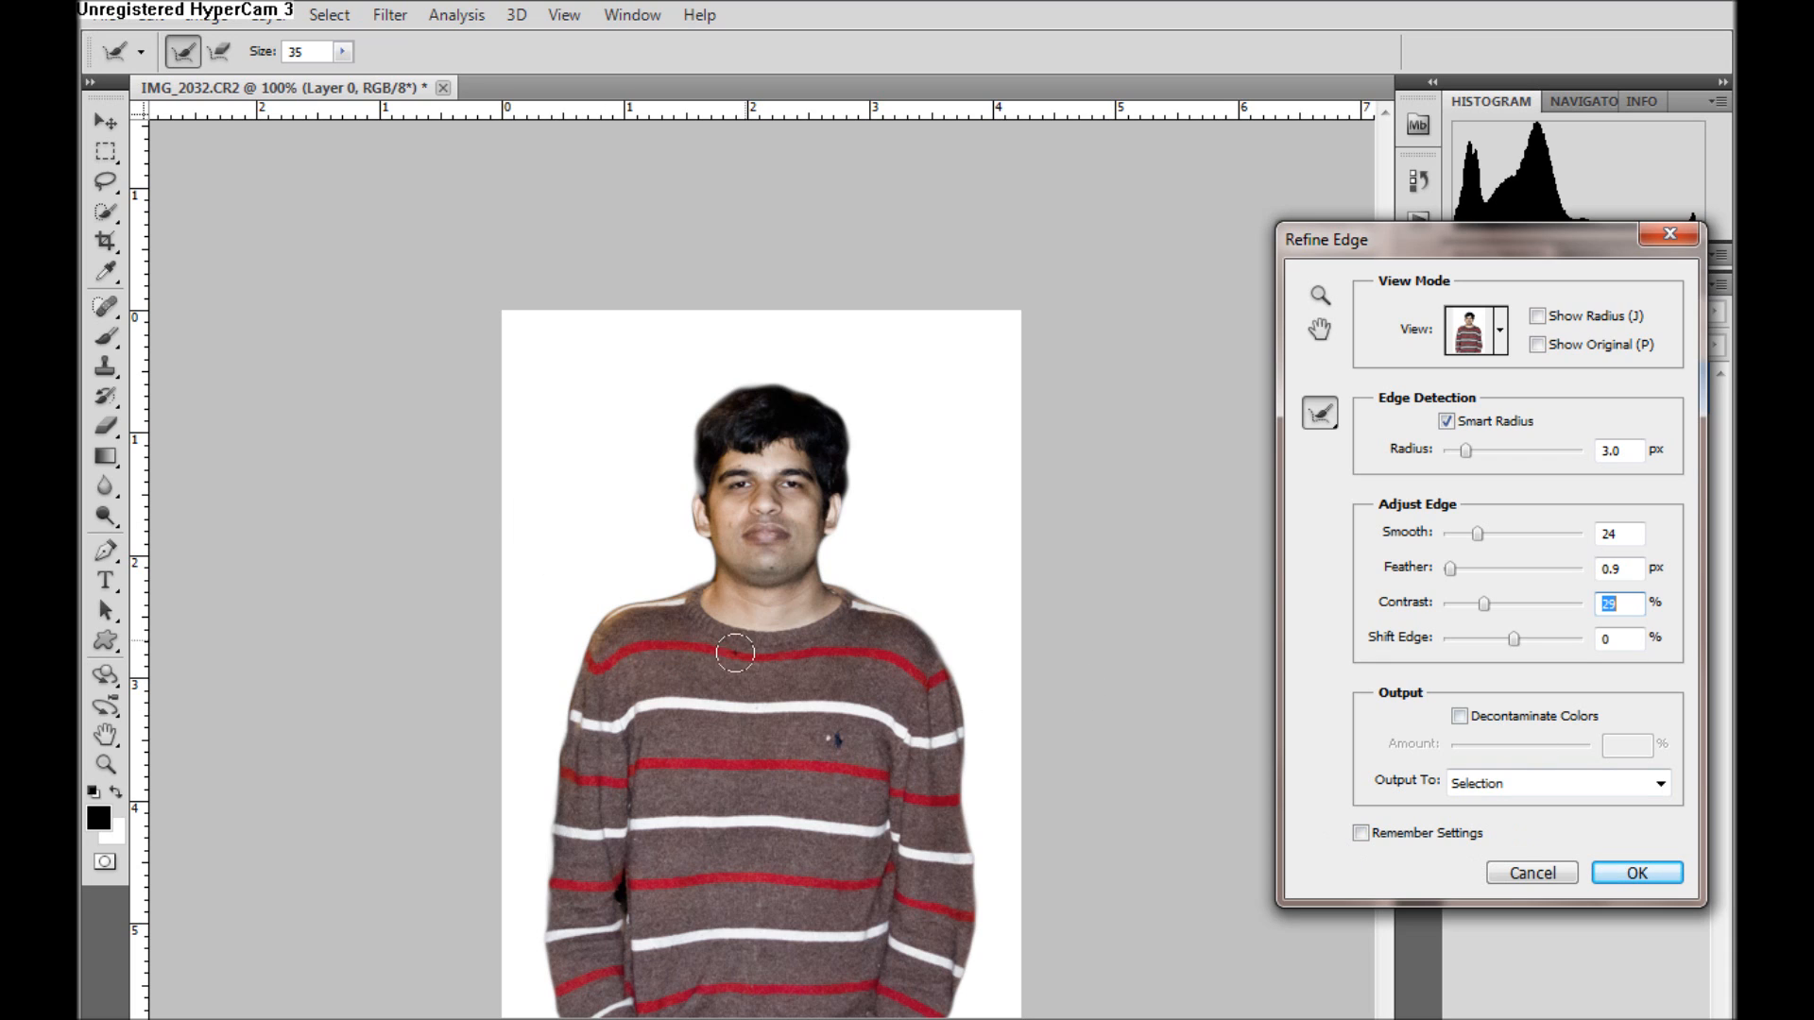
left_click(1541, 782)
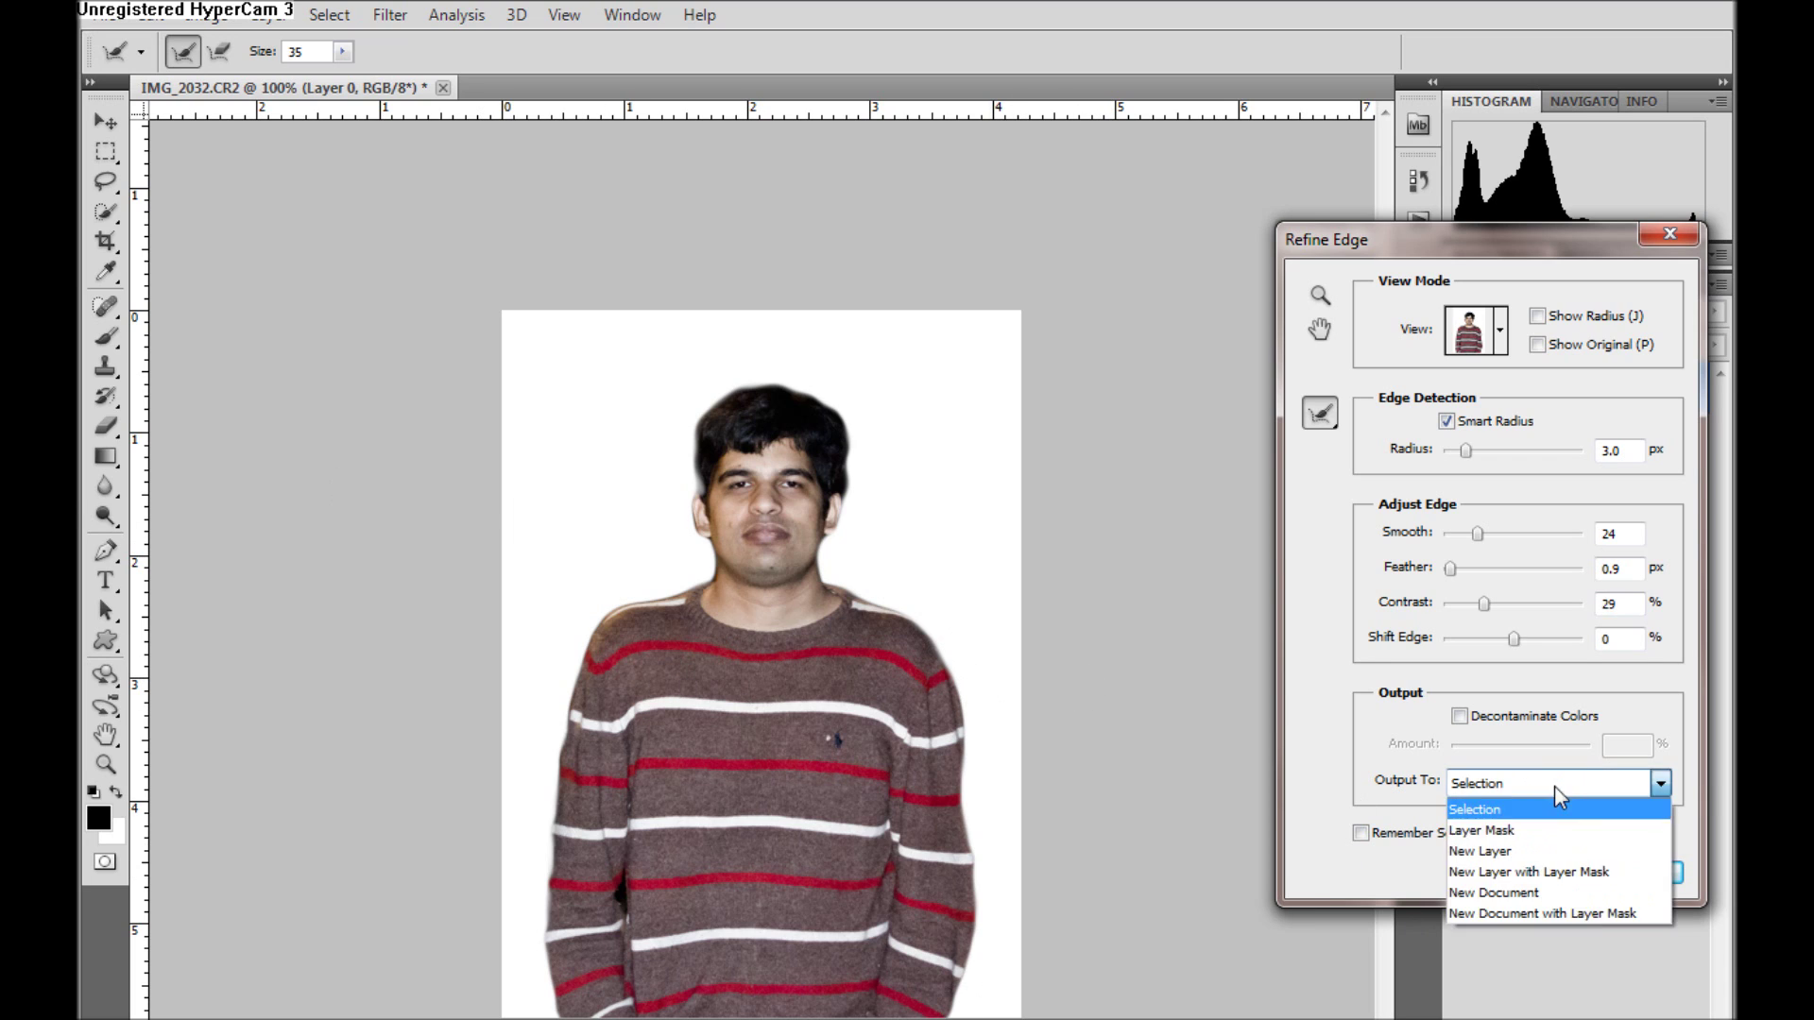
Output the refined selection to a New Layer with Layer Mask, leaving the man on transparency
left_click(1576, 873)
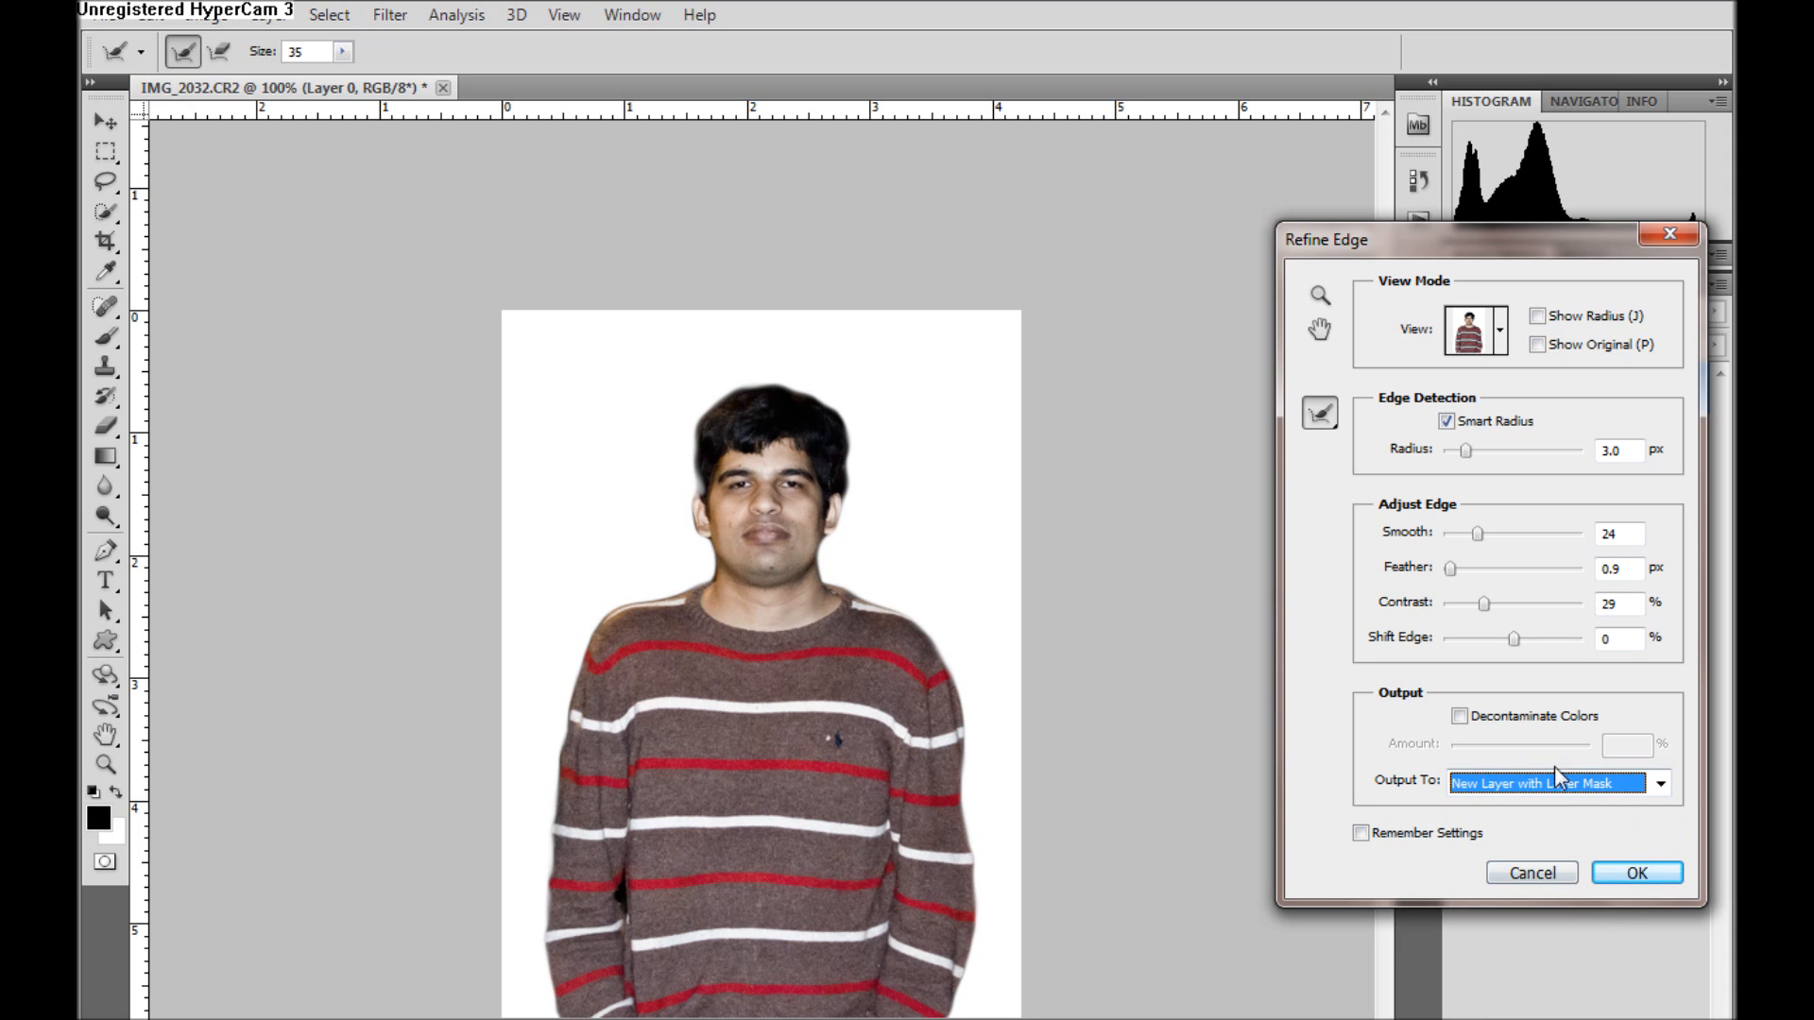
left_click(1638, 874)
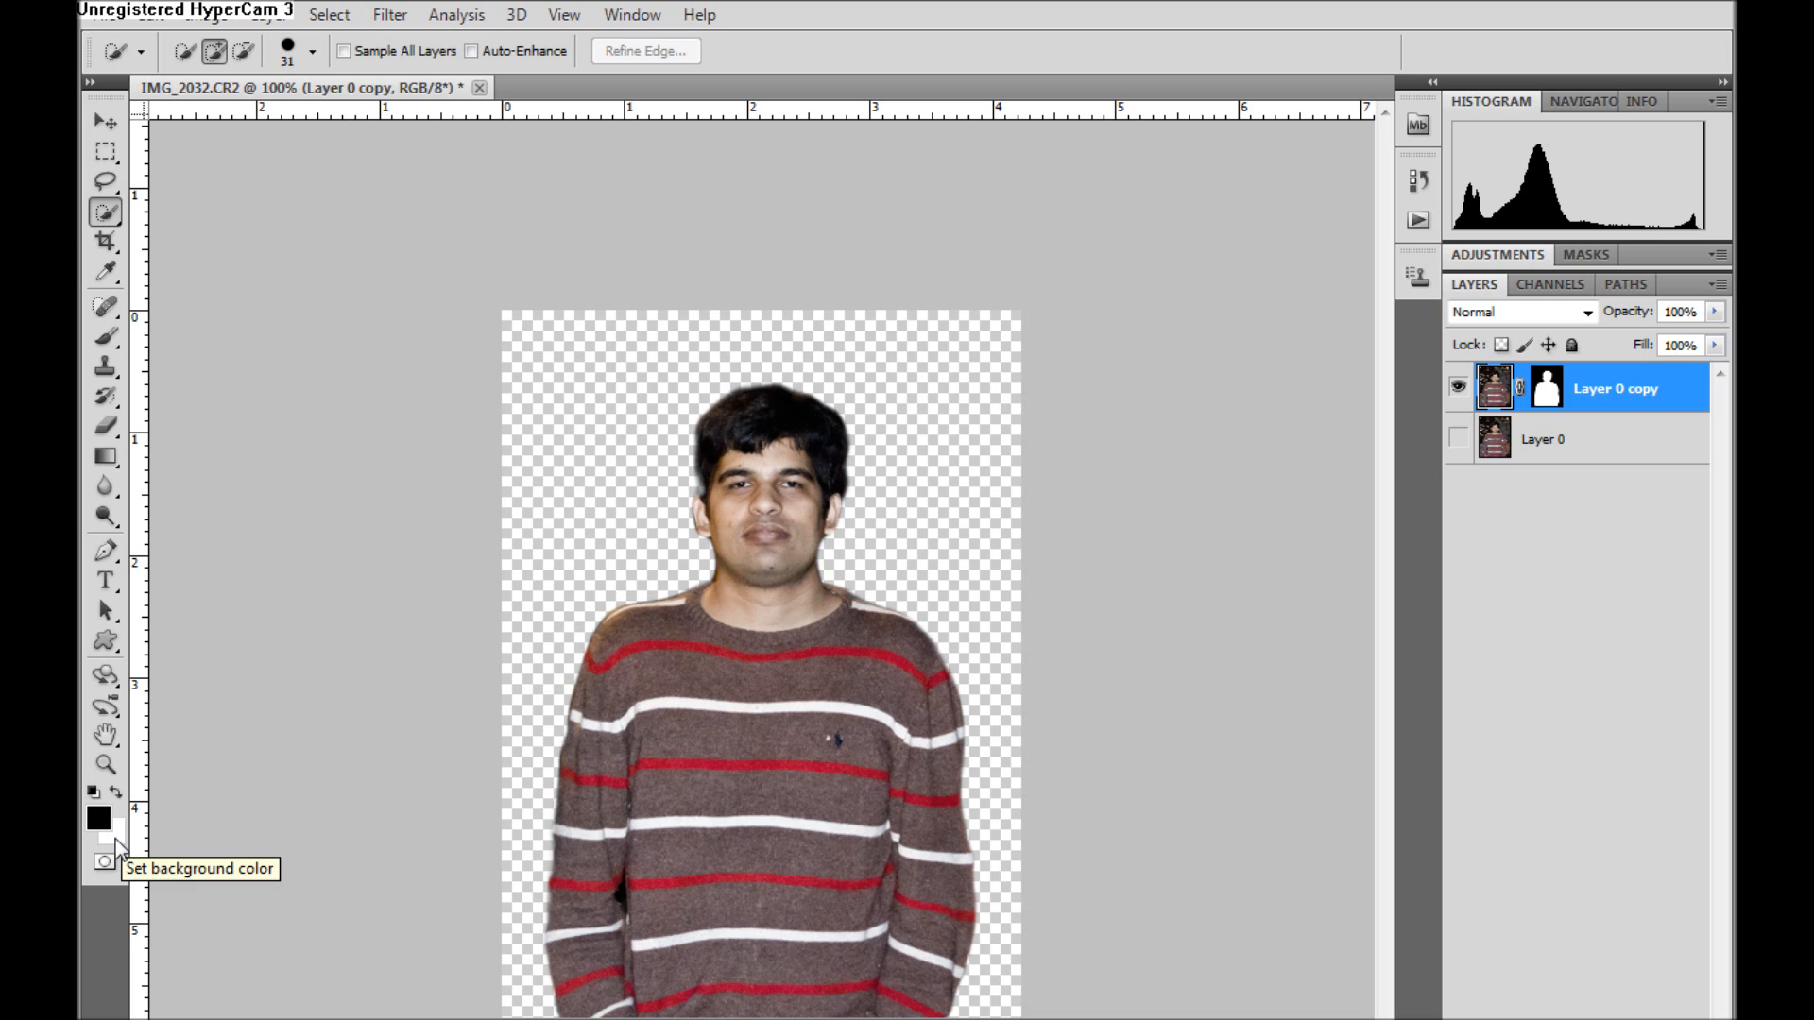
left_click(1547, 389)
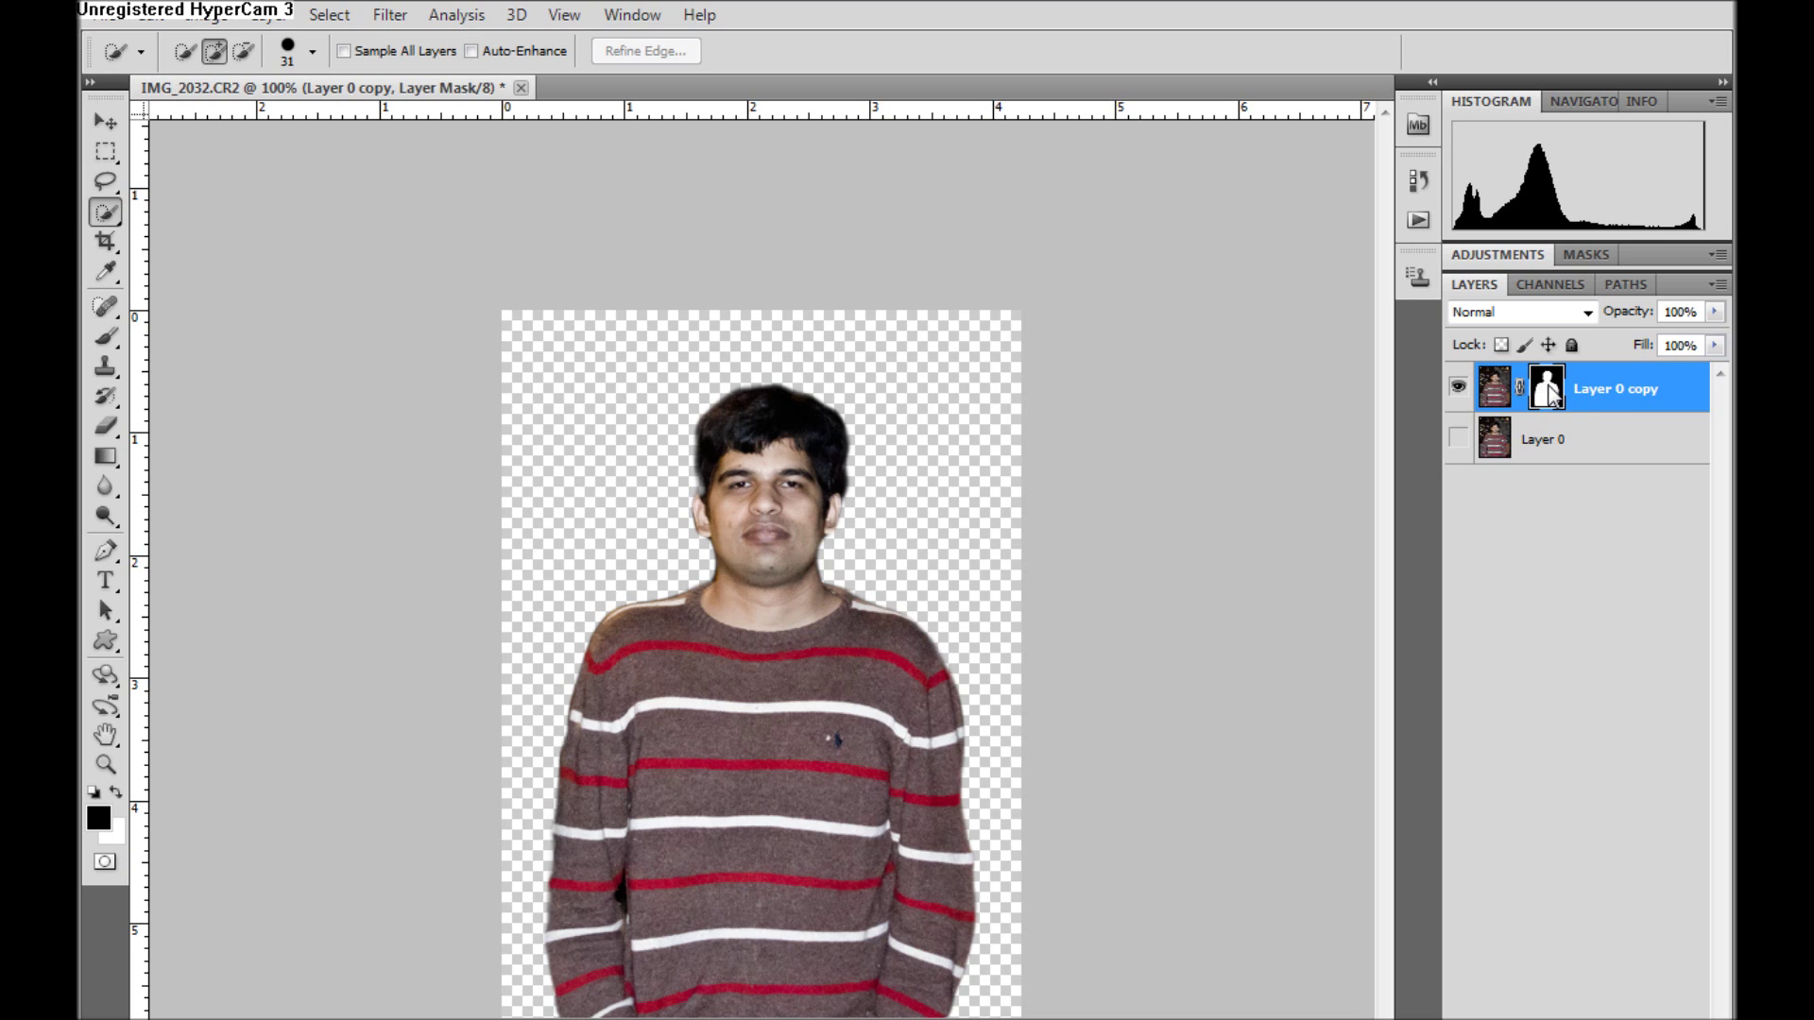
Check the background colour swatch and cancel the Color Picker unchanged
left_click(114, 833)
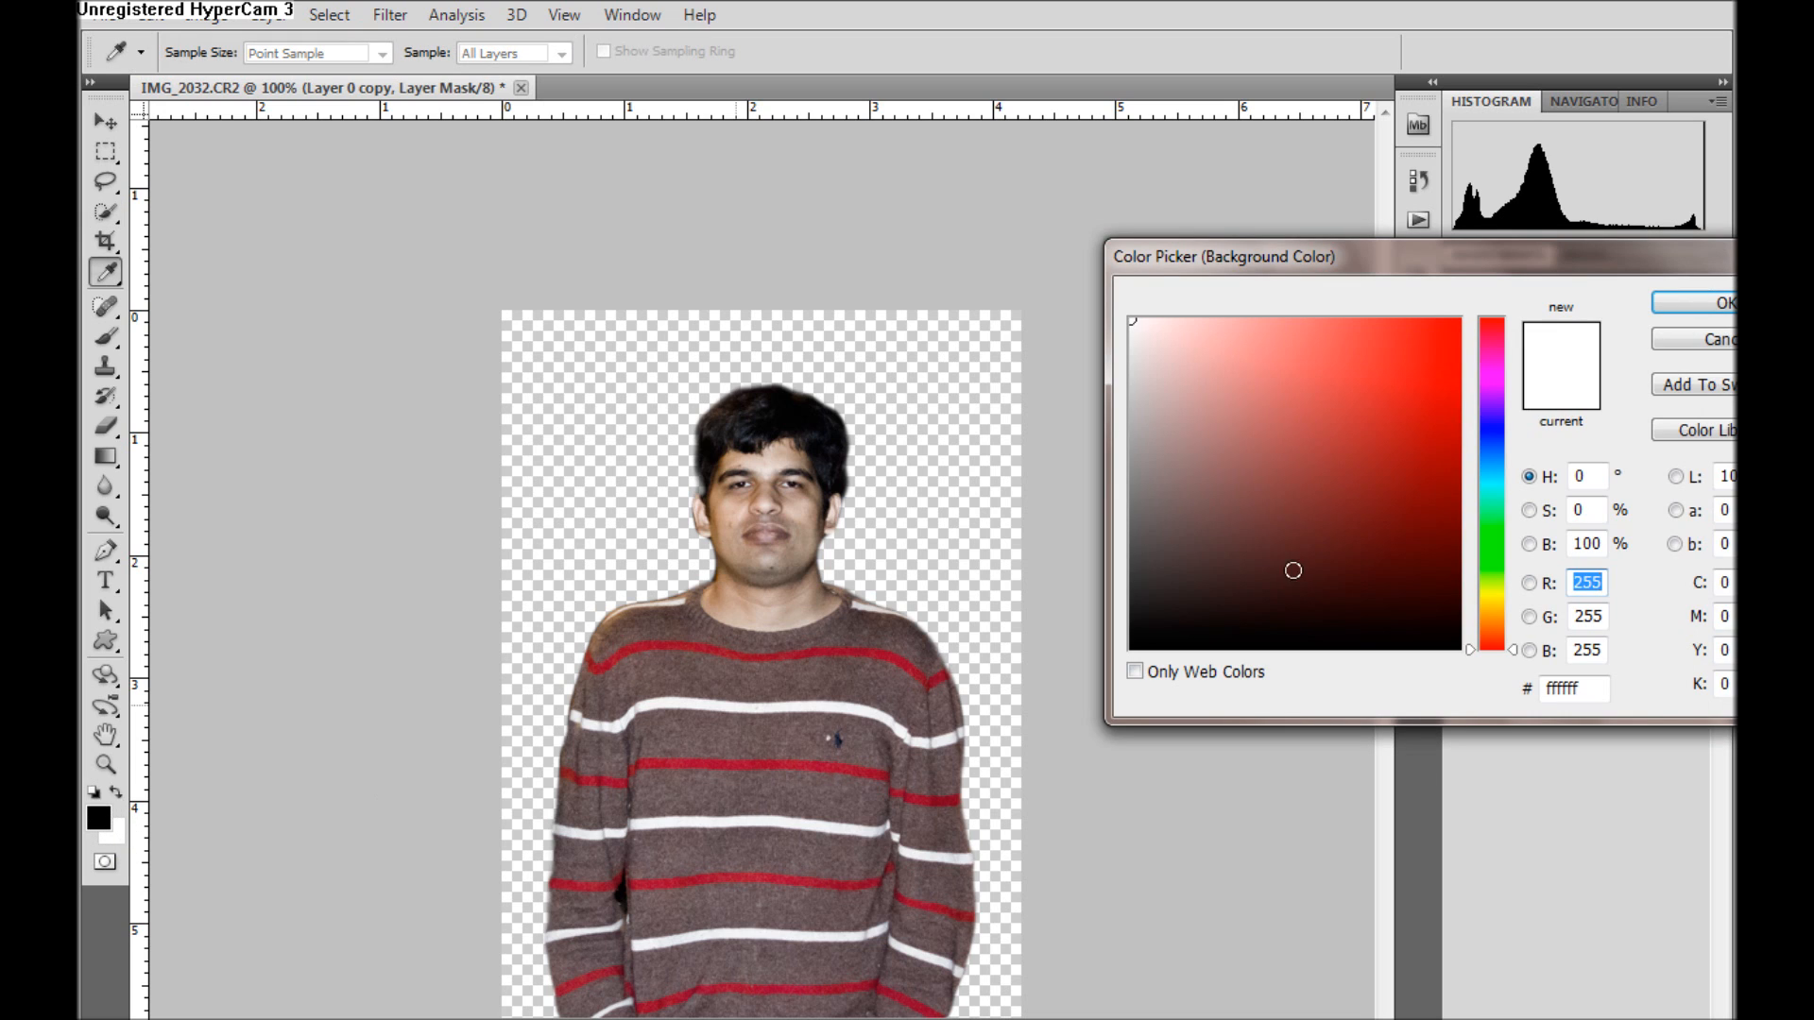
left_click(1718, 340)
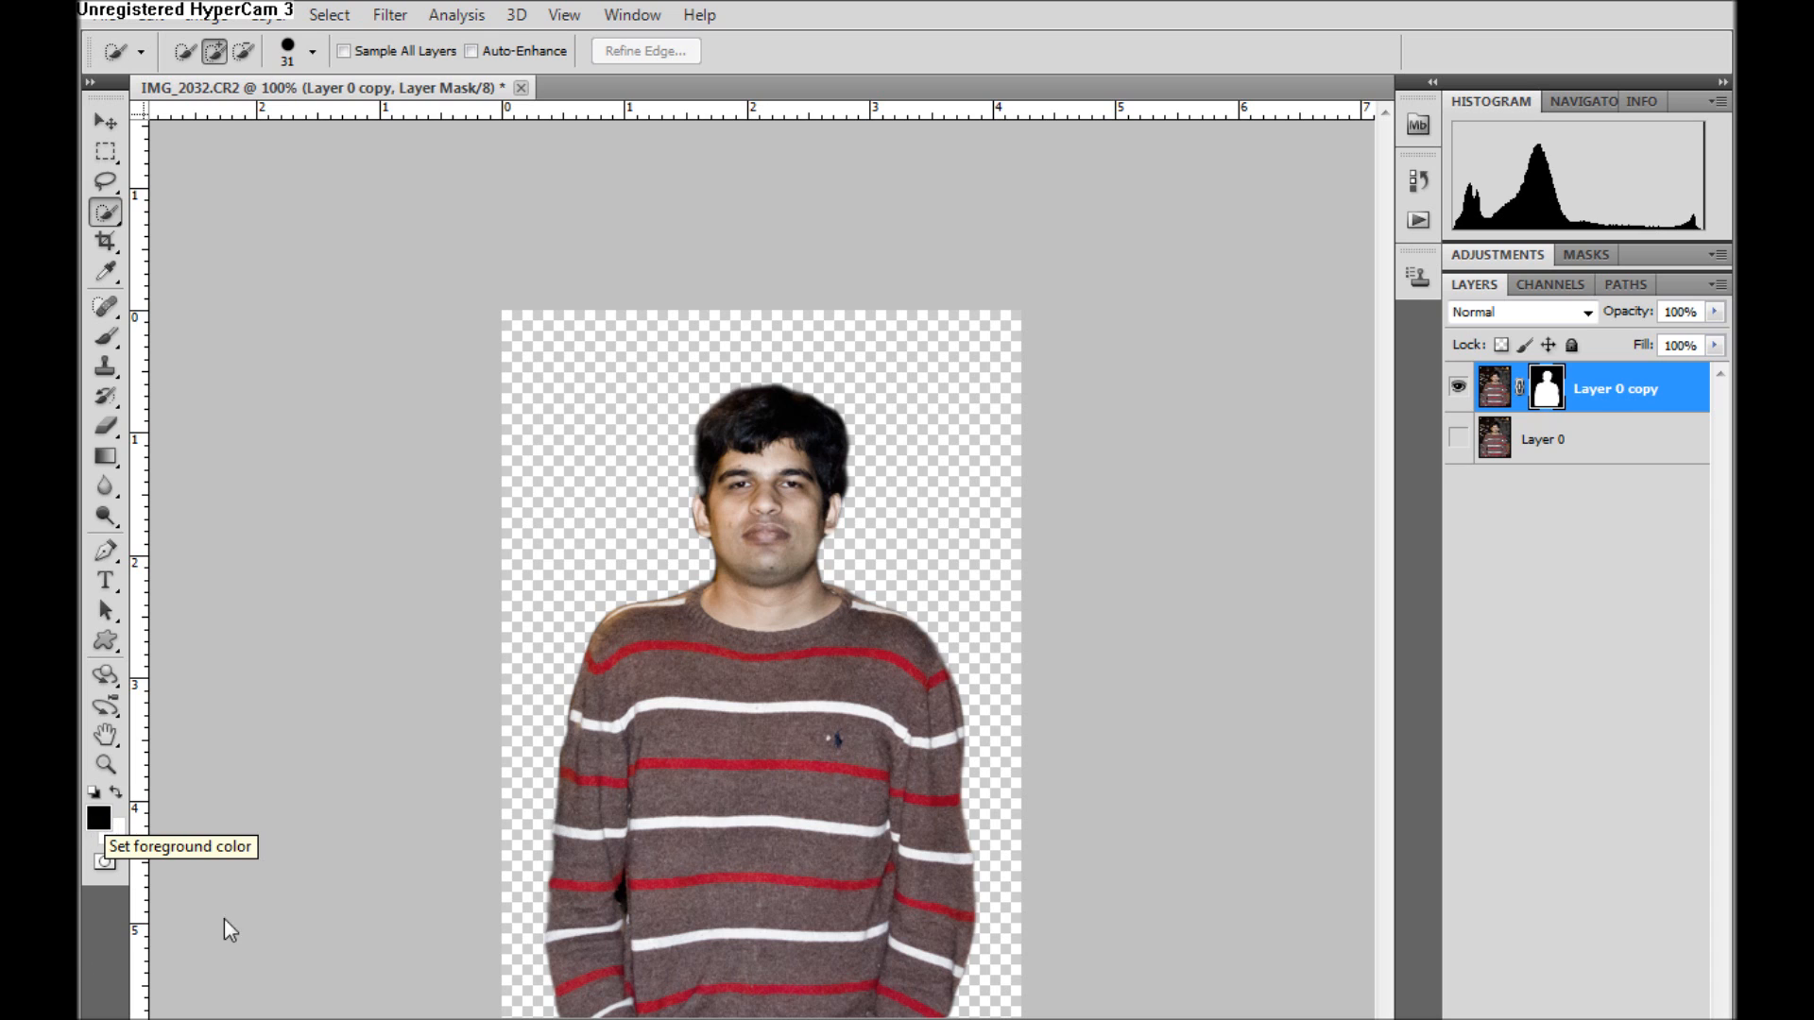
With the Brush tool, paint black over the top of the hair on the mask, then undo it
left_click(103, 817)
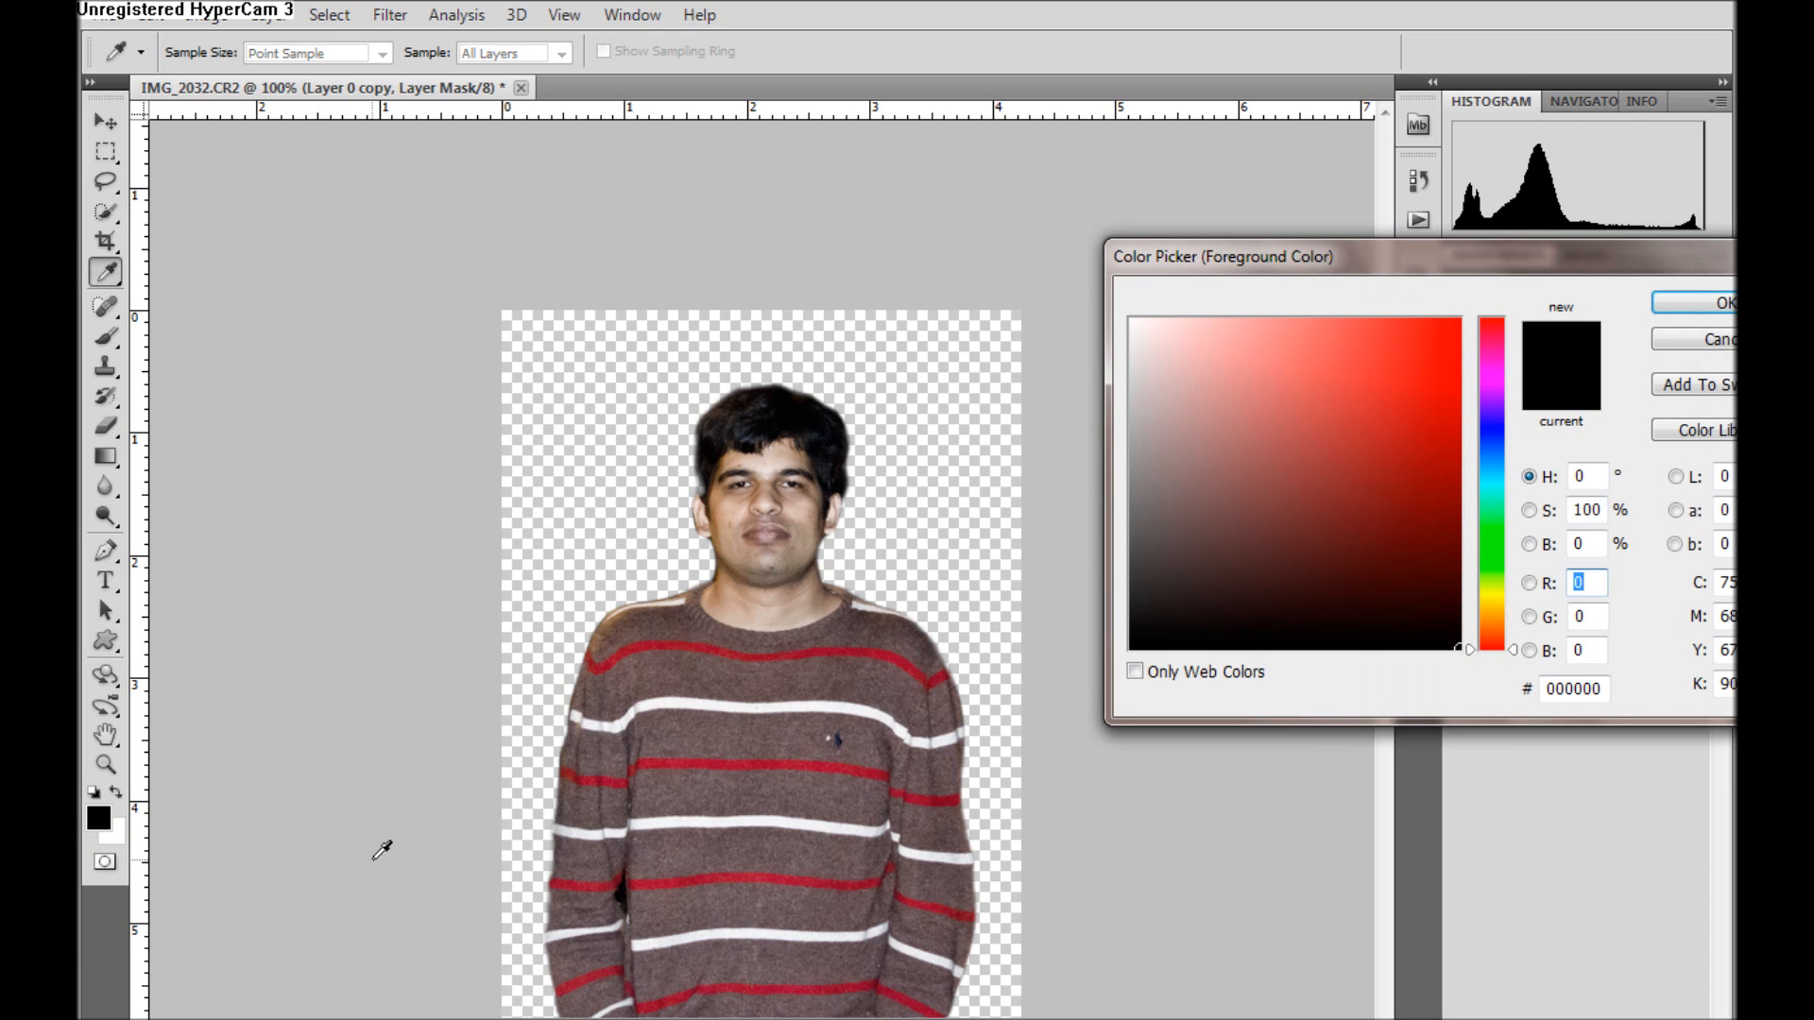
left_click(1716, 301)
left_click(106, 209)
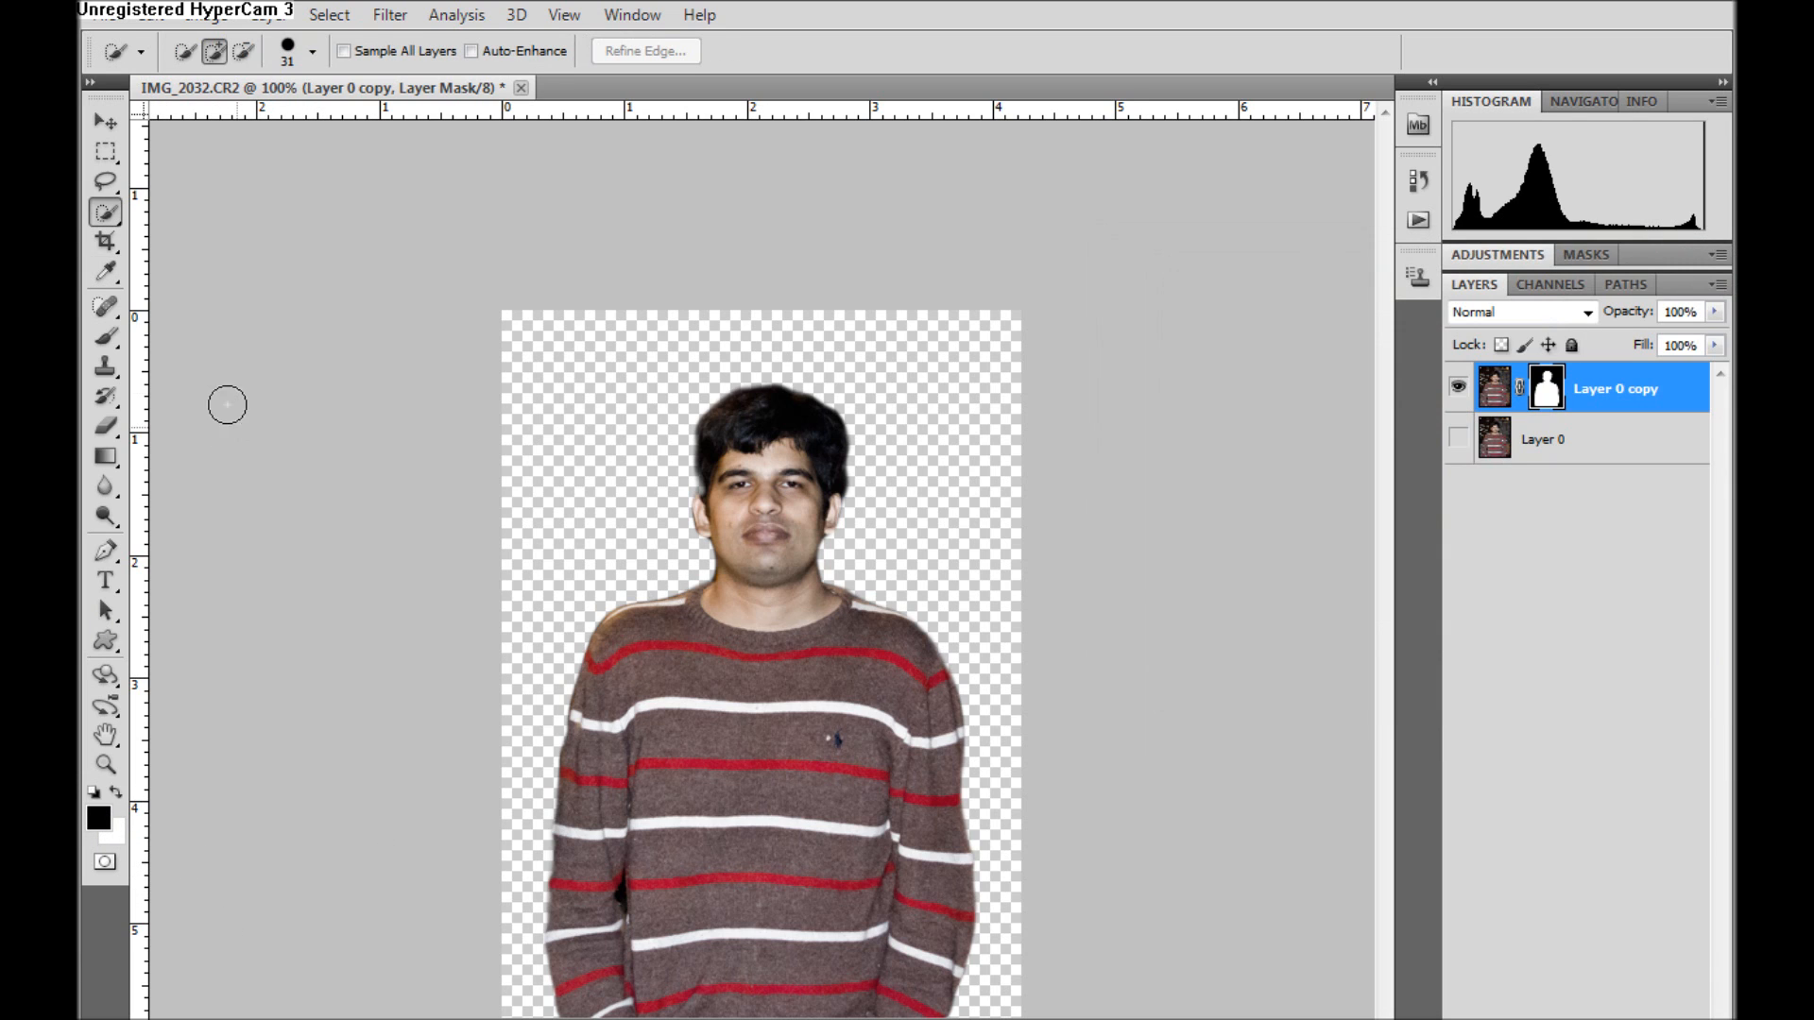
left_click(105, 337)
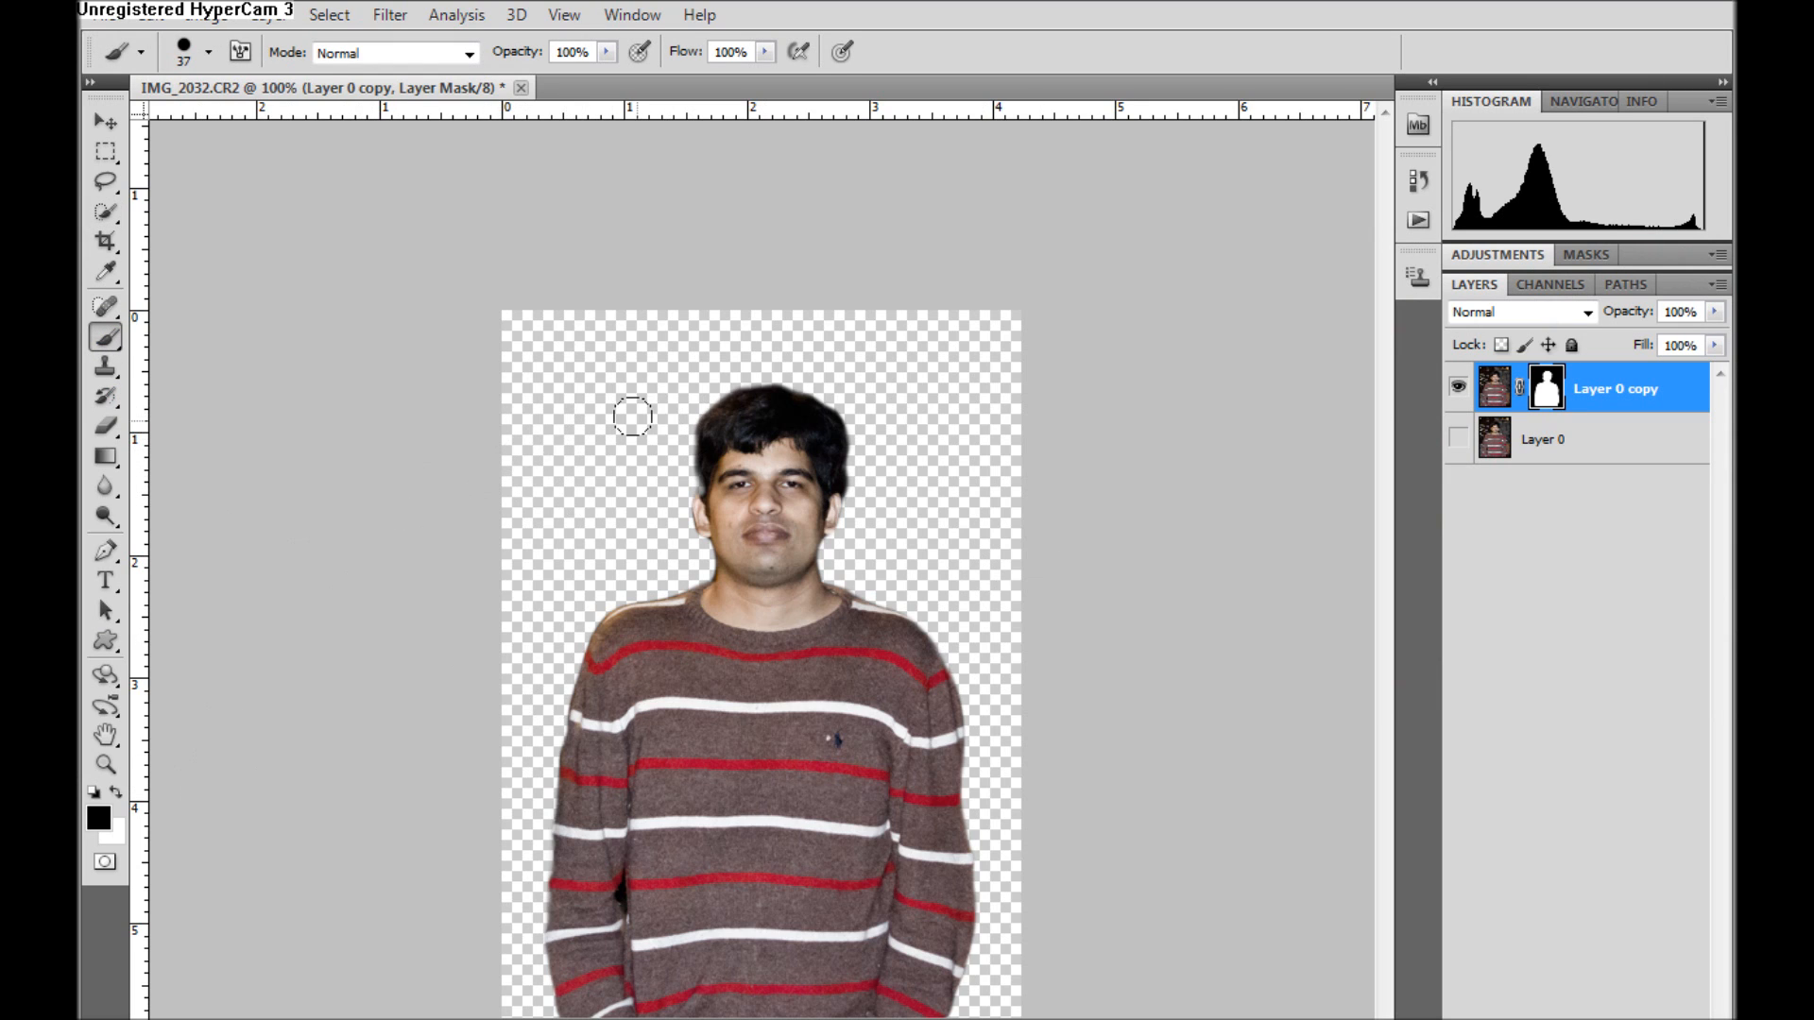
left_click_drag(695, 418, 774, 392)
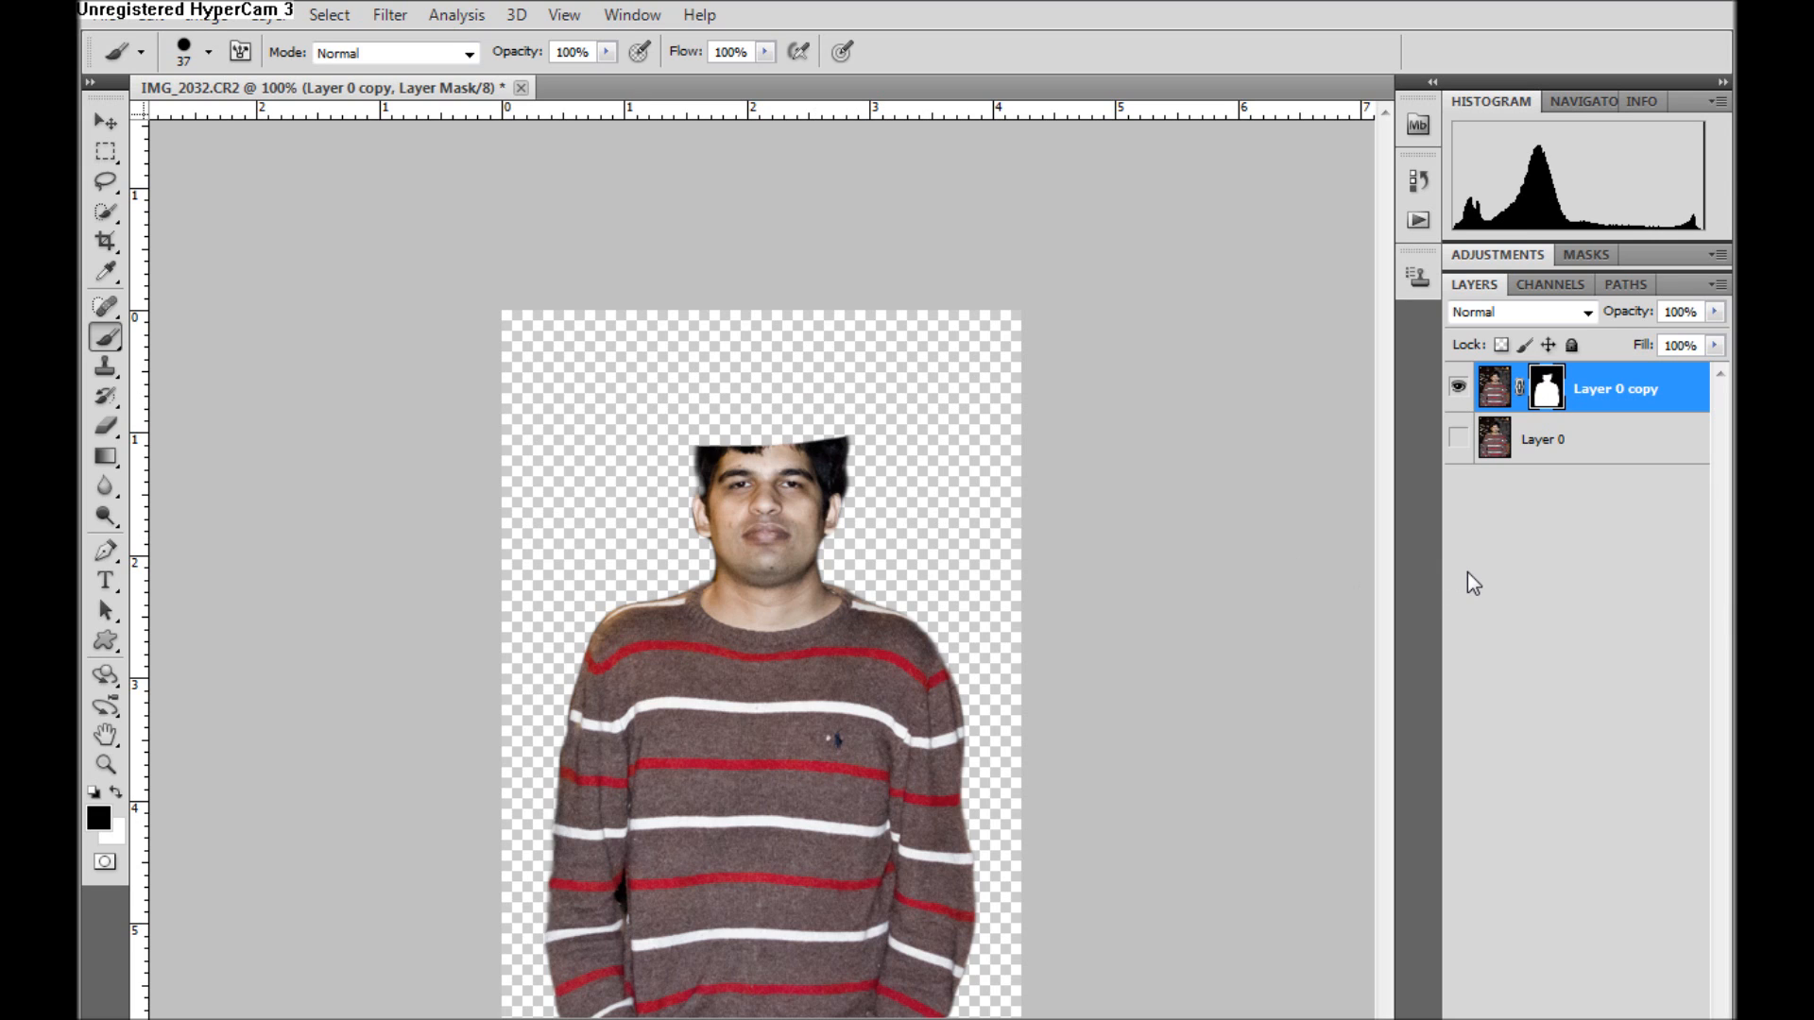
key("ctrl+z")
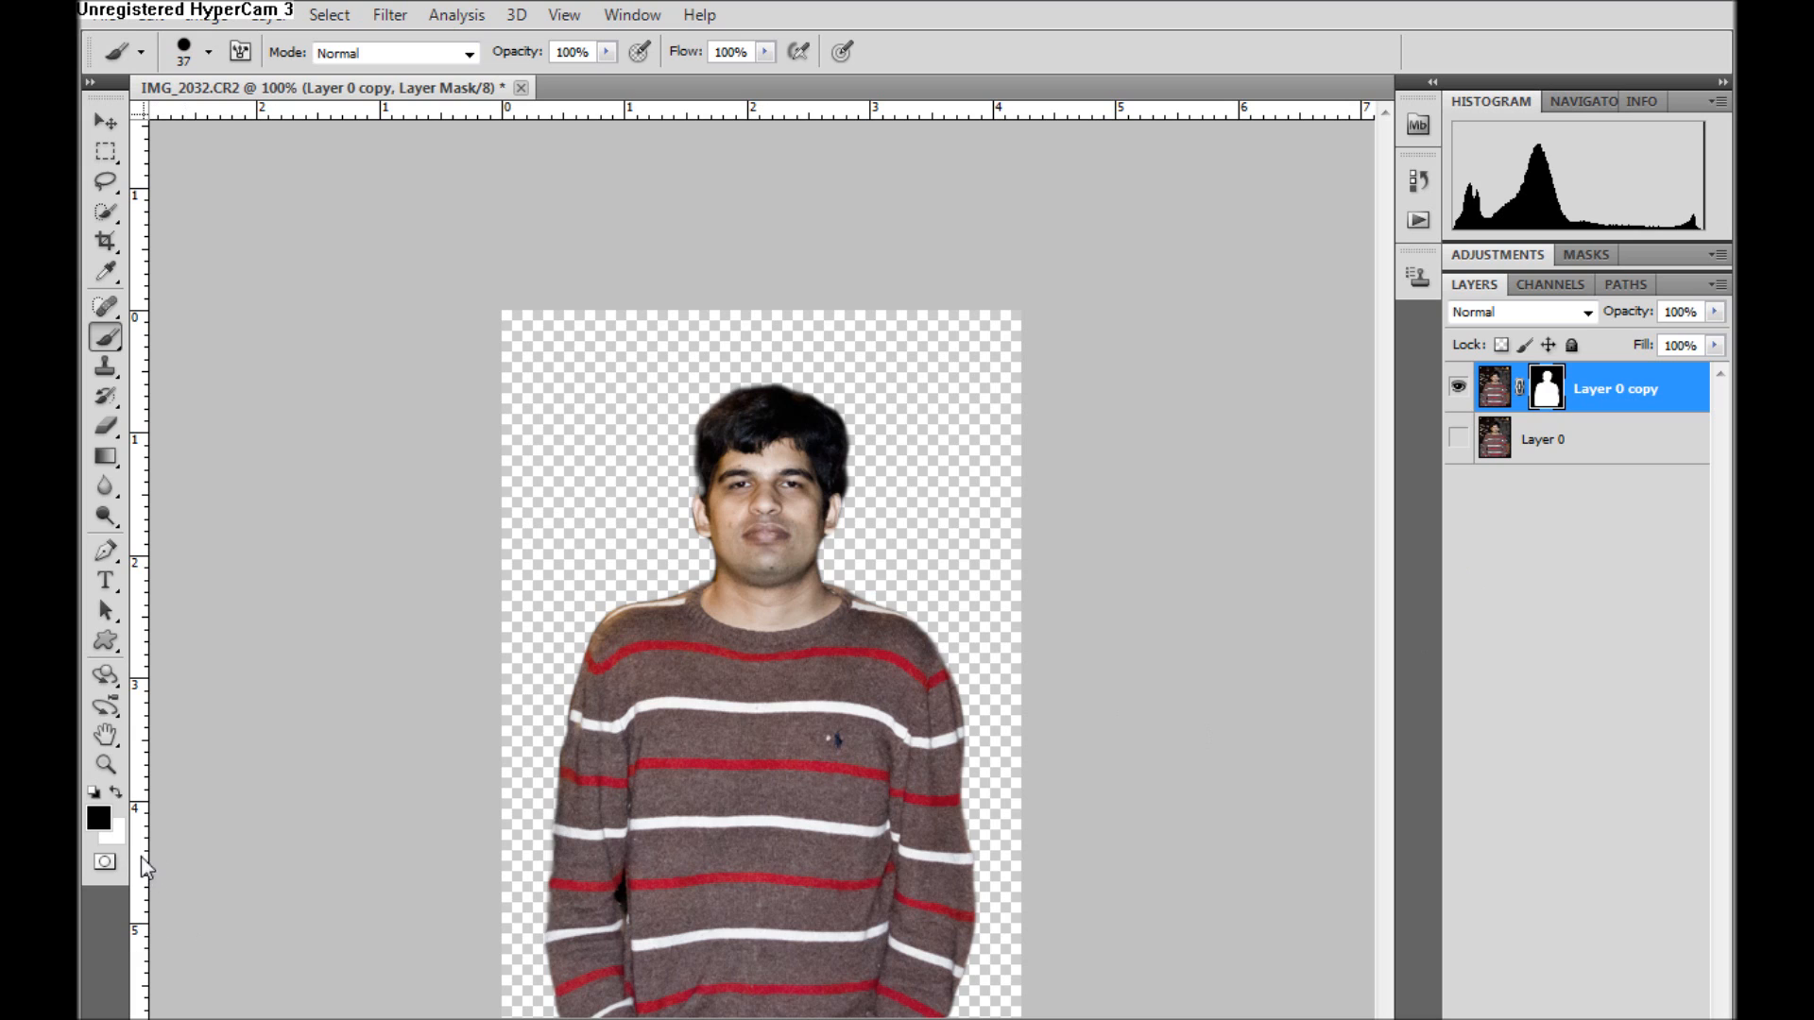
Swap to white, reveal a dark patch at the upper-left edge, then undo that stroke
left_click(117, 794)
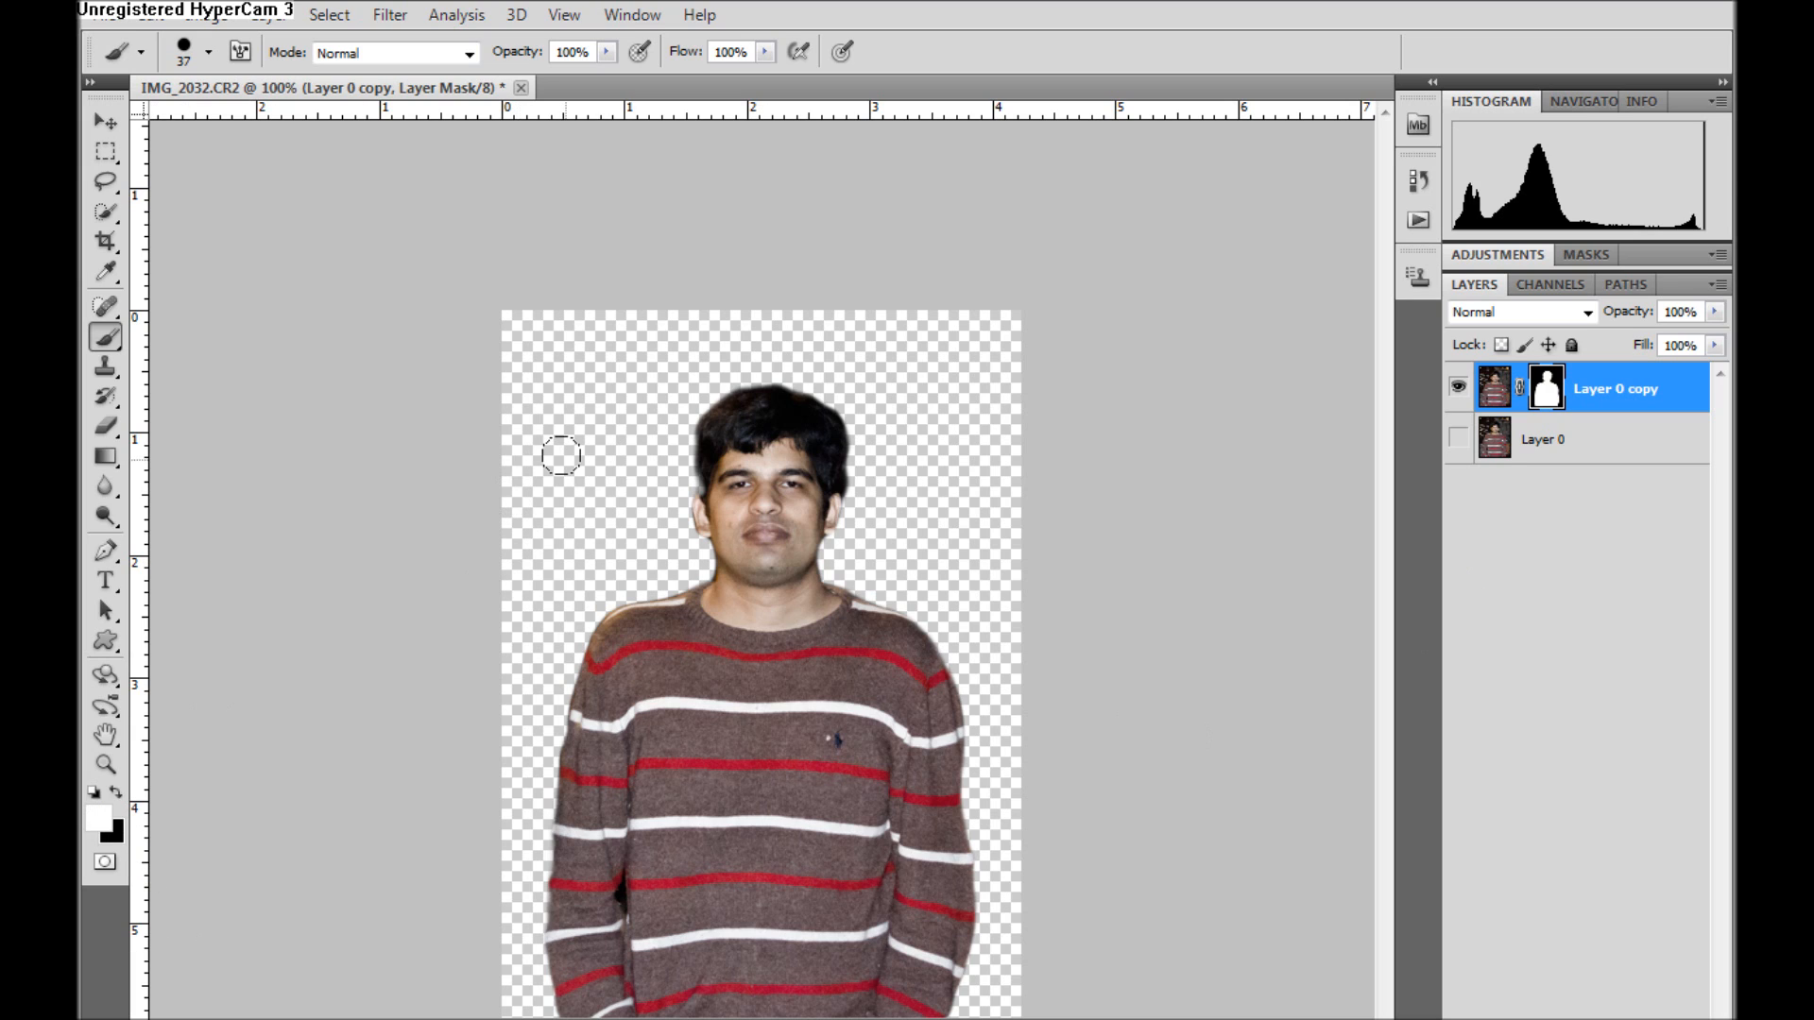
mouse_move(567, 411)
left_mouse_down()
mouse_move(507, 317)
mouse_move(549, 652)
left_mouse_up()
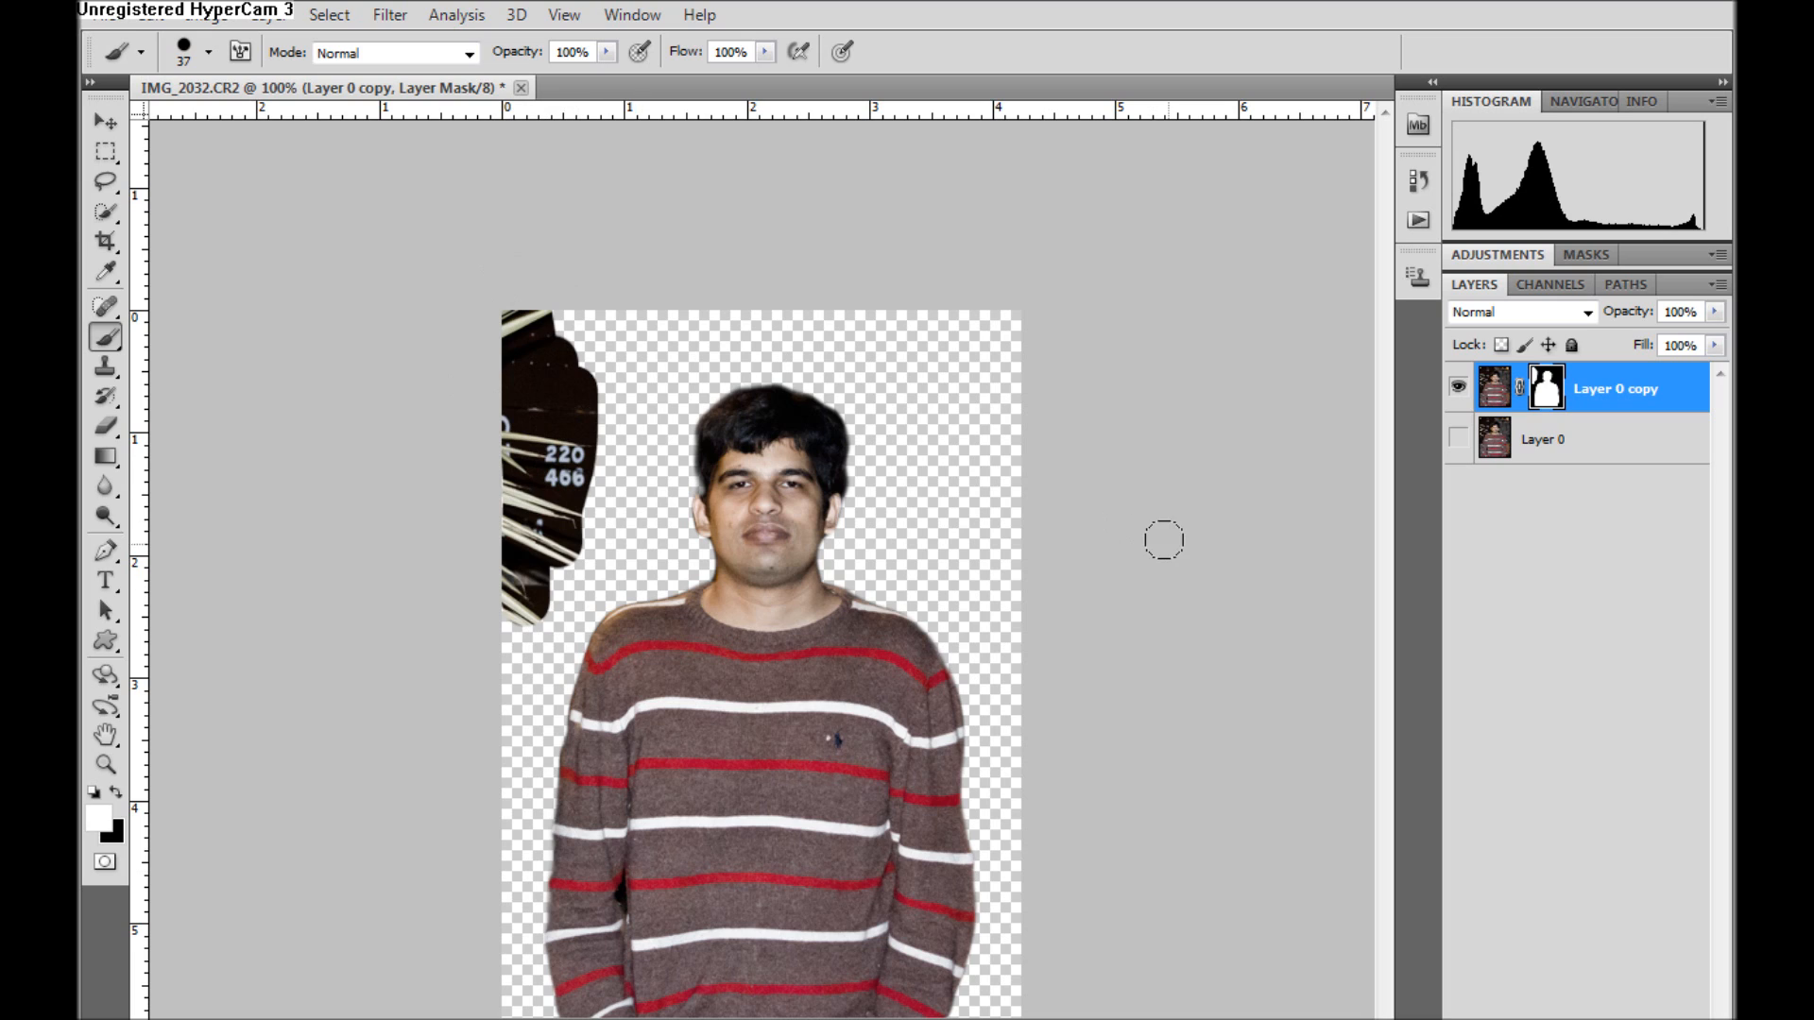
key("ctrl+z")
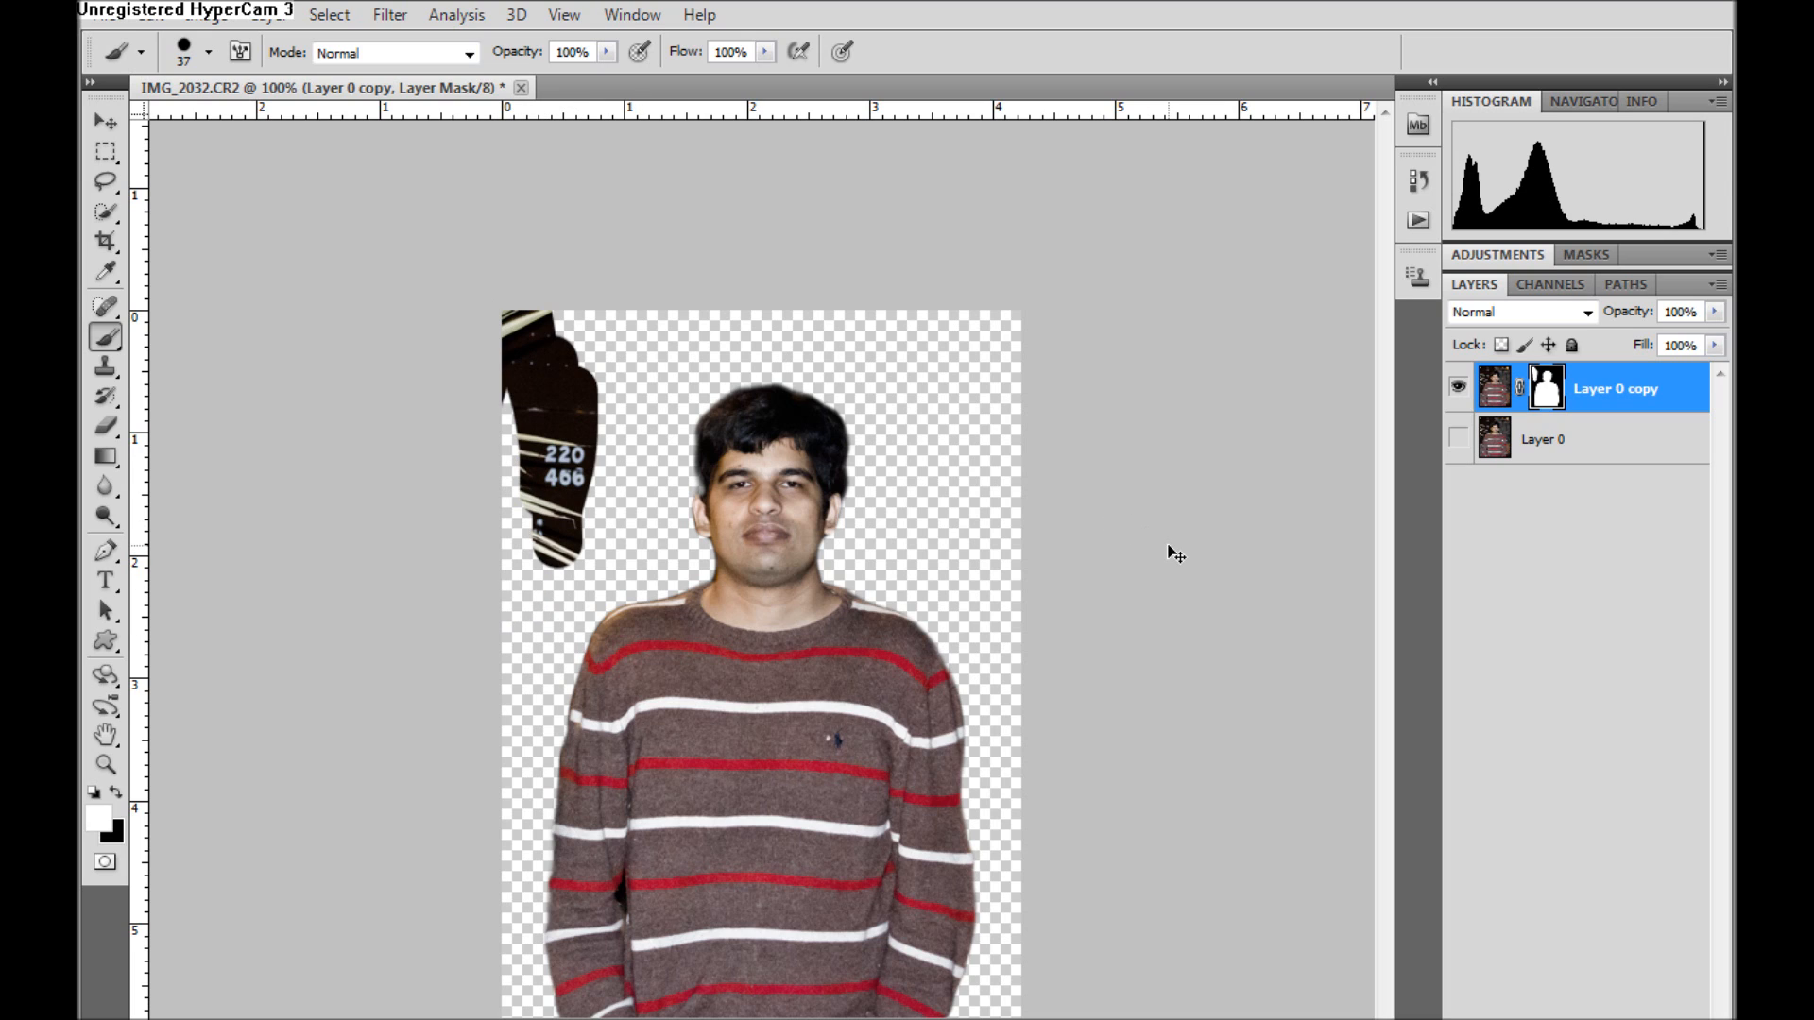
Undo the remaining dark strip, shrink the black brush to 8 px and touch up the sweater edge
key("ctrl+alt+z")
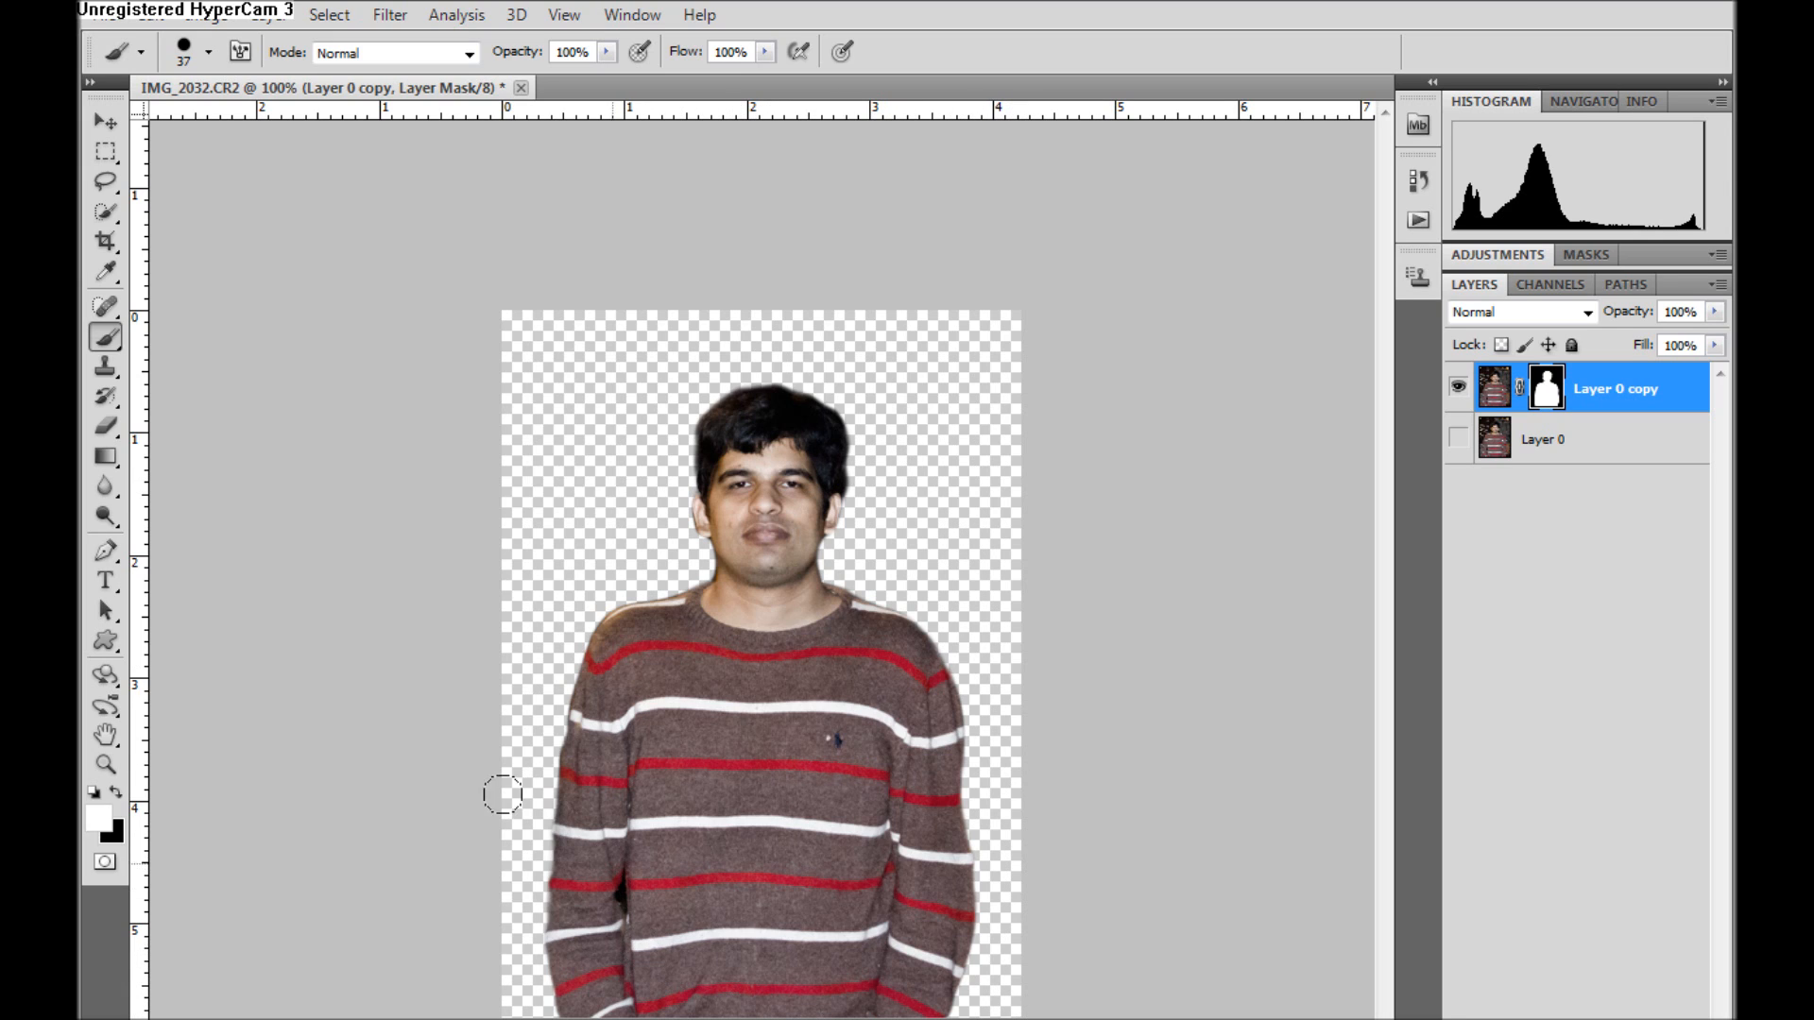
left_click(114, 792)
left_click(210, 52)
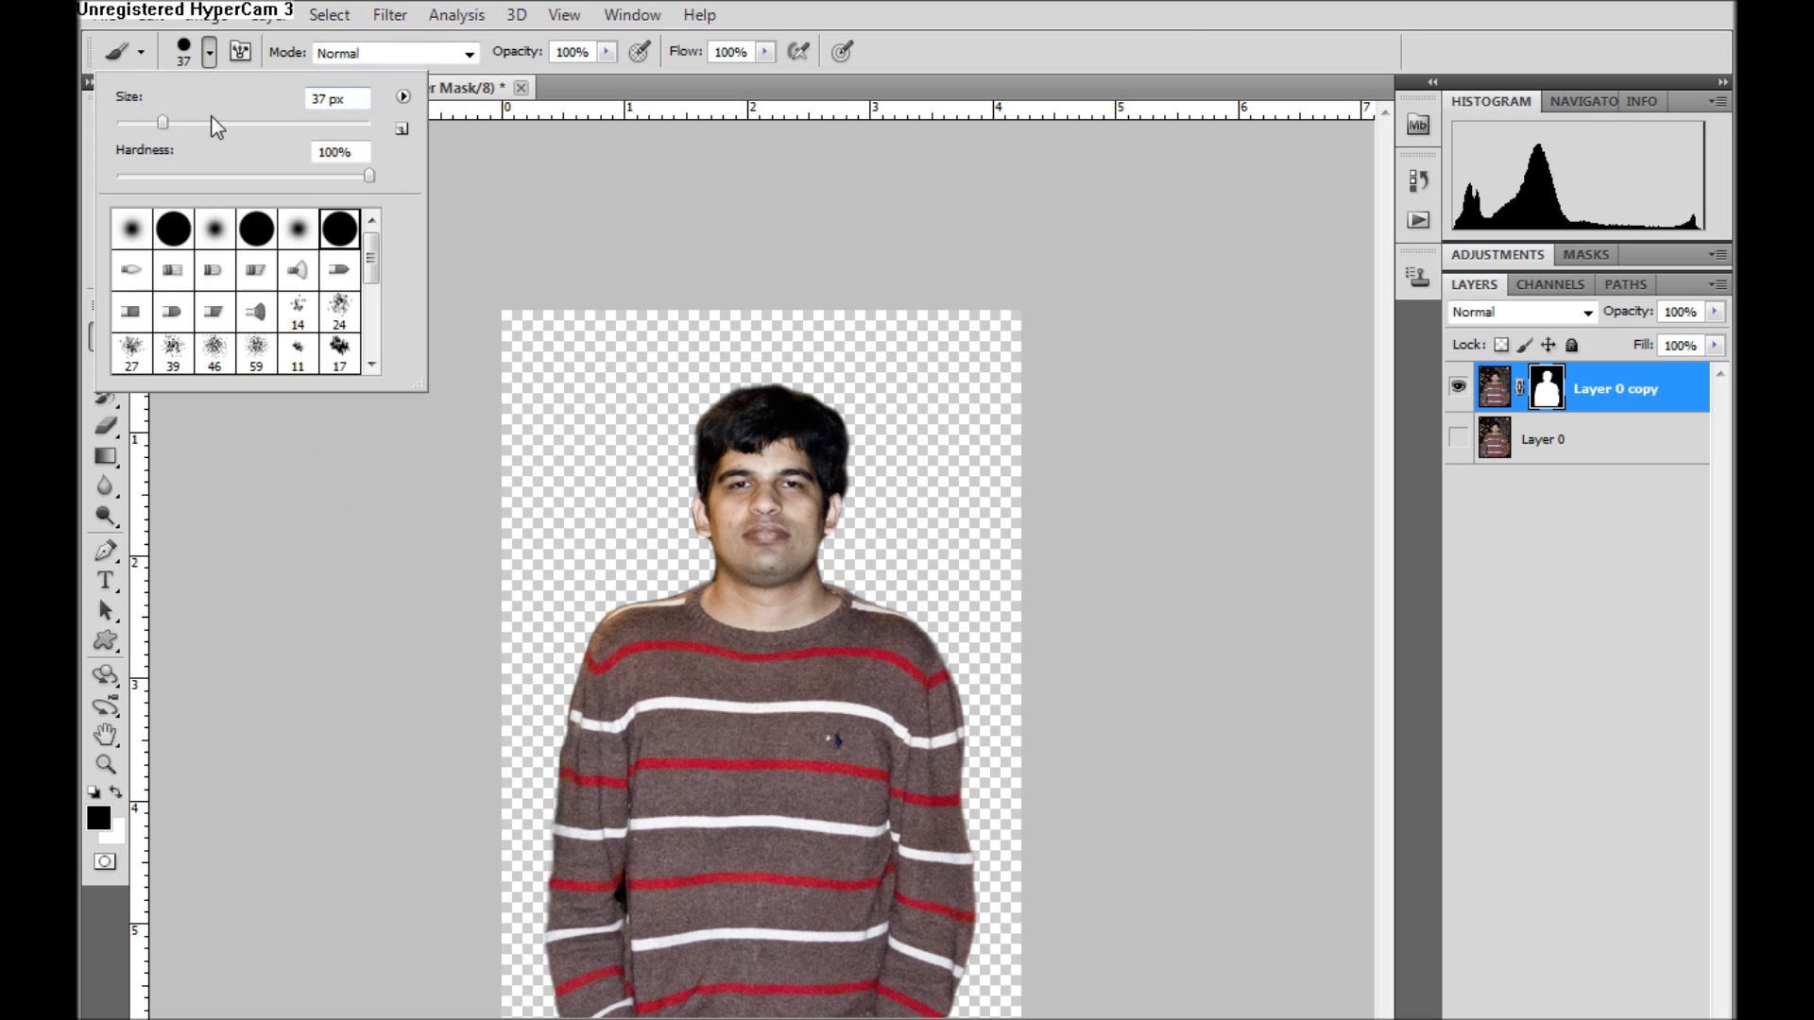
left_click_drag(165, 125, 127, 123)
left_click(633, 903)
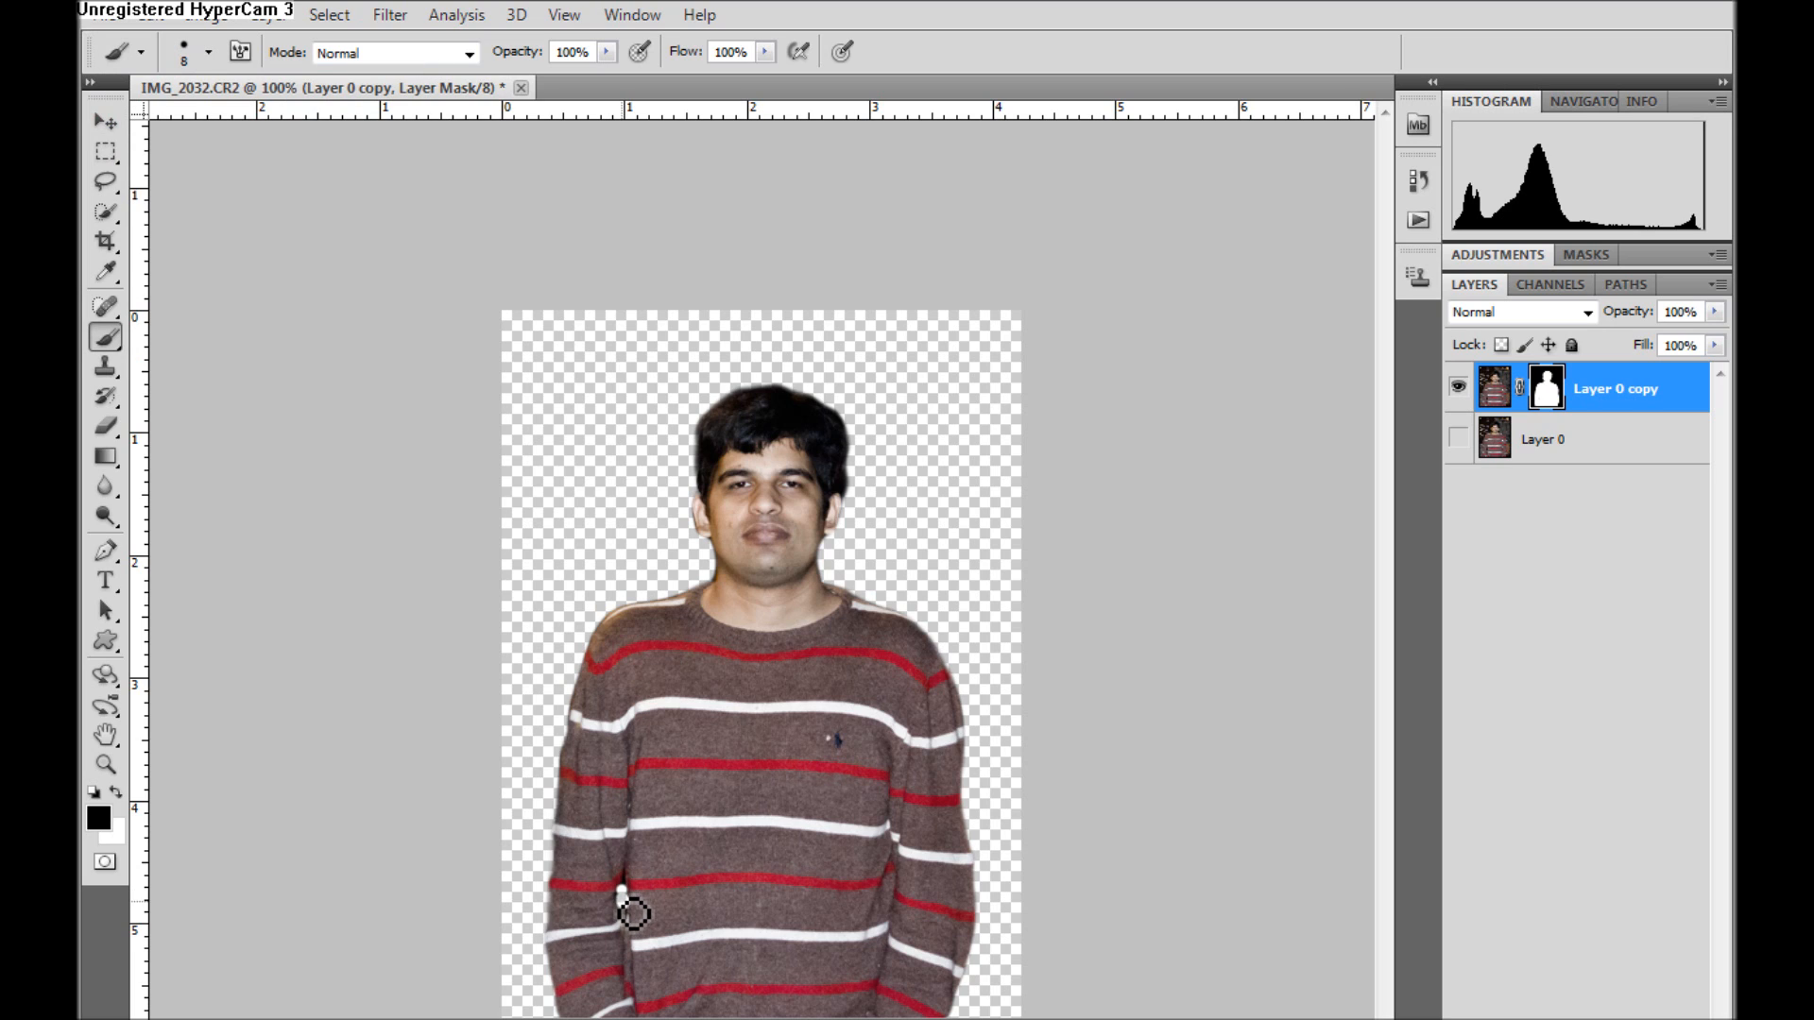
left_click_drag(624, 896, 632, 922)
Lower brush opacity to 13% and choose a soft round tip for mask refinement
left_click(604, 53)
left_click_drag(606, 78, 493, 86)
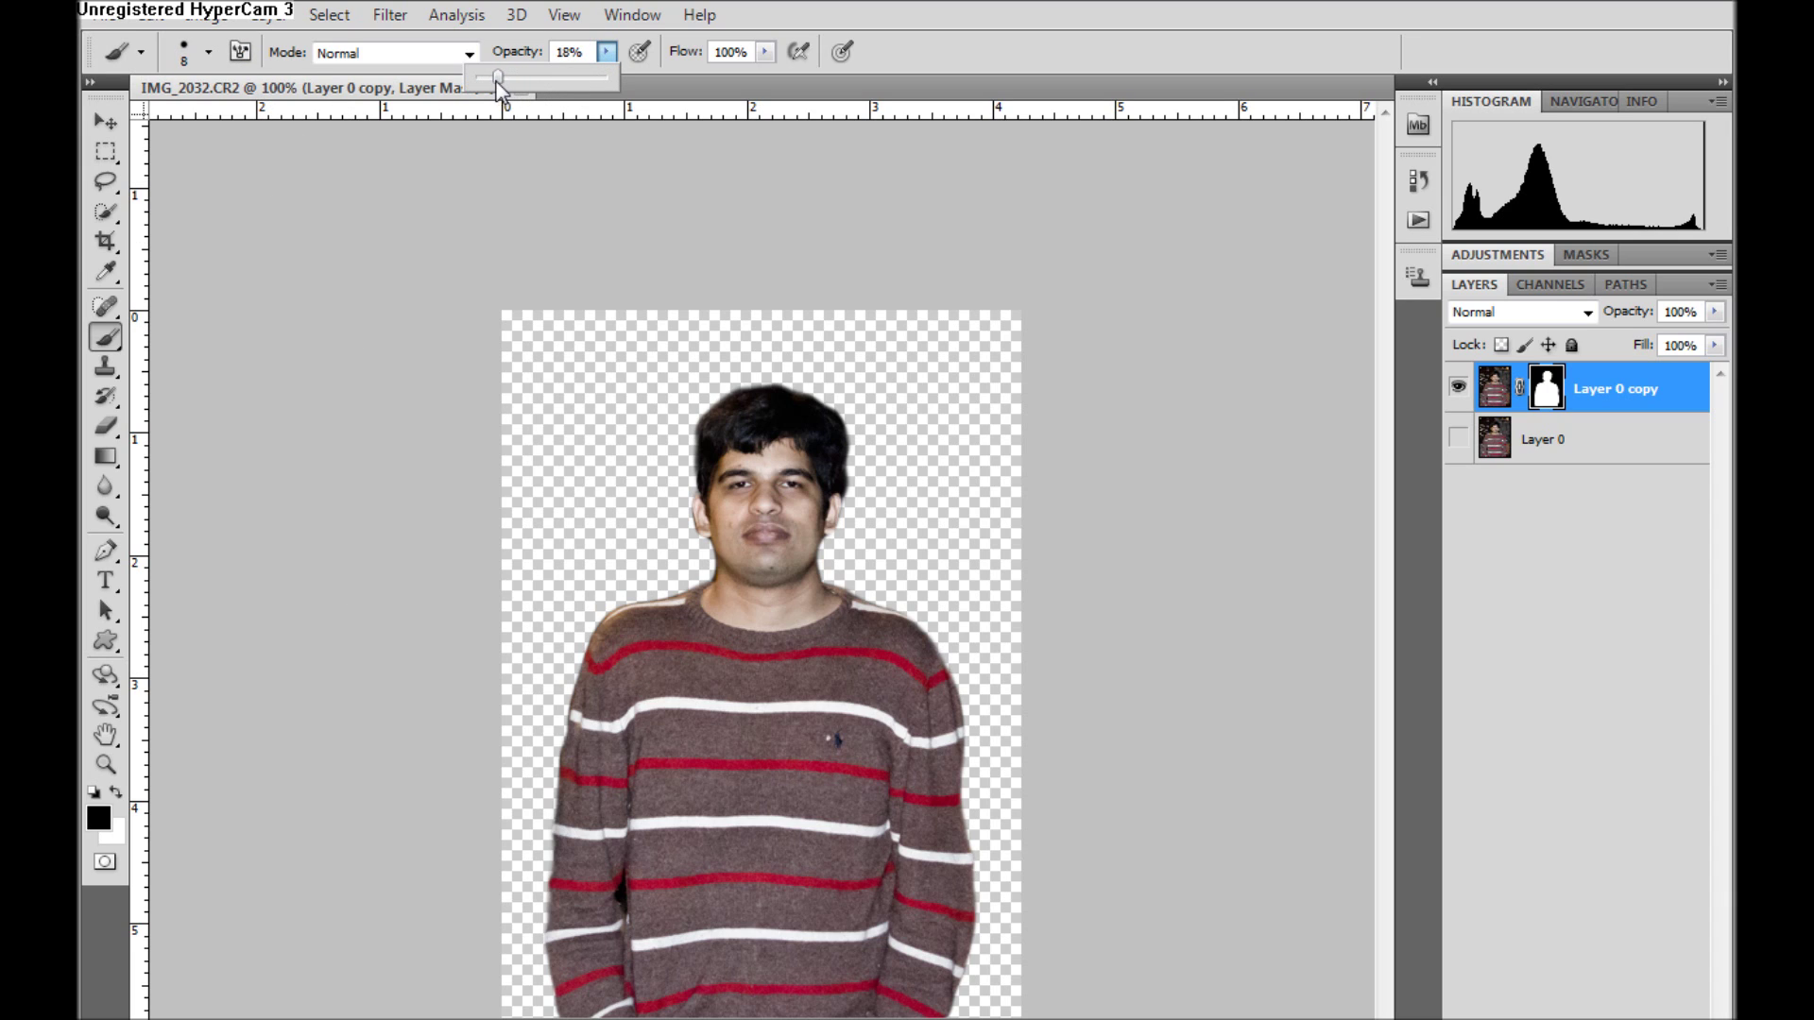
left_click(207, 55)
left_click(131, 229)
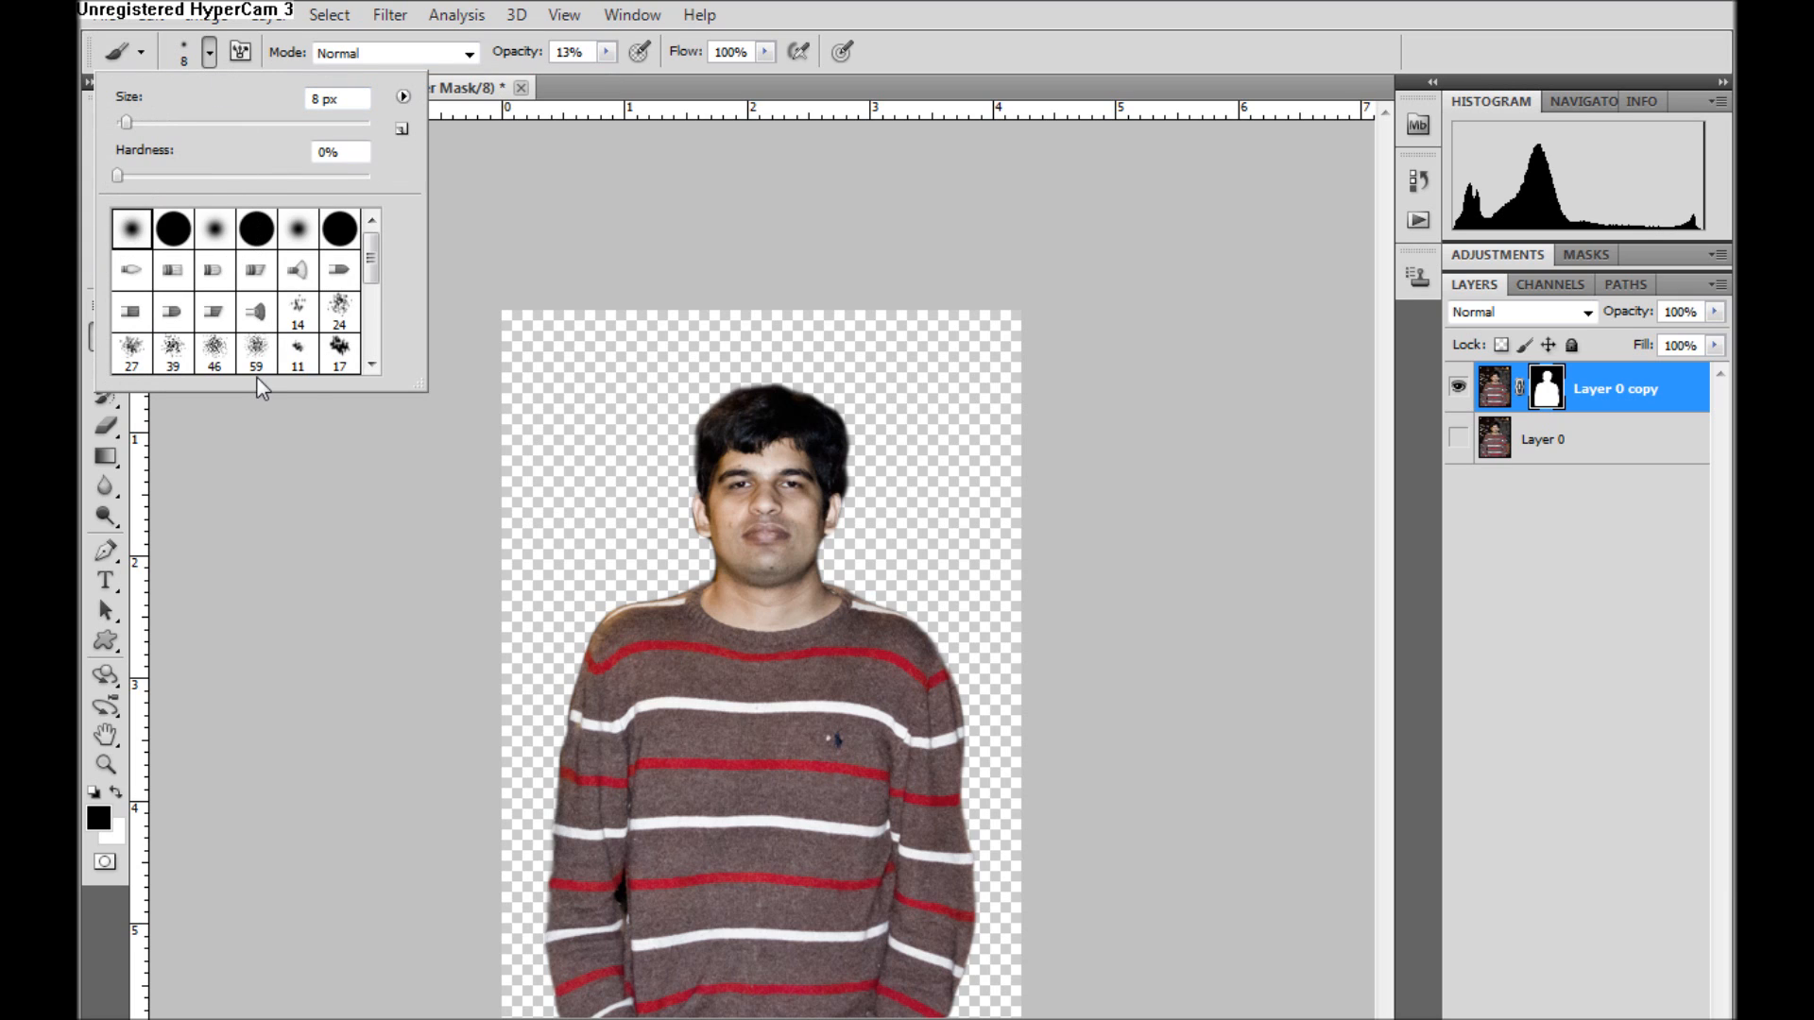
left_click(282, 730)
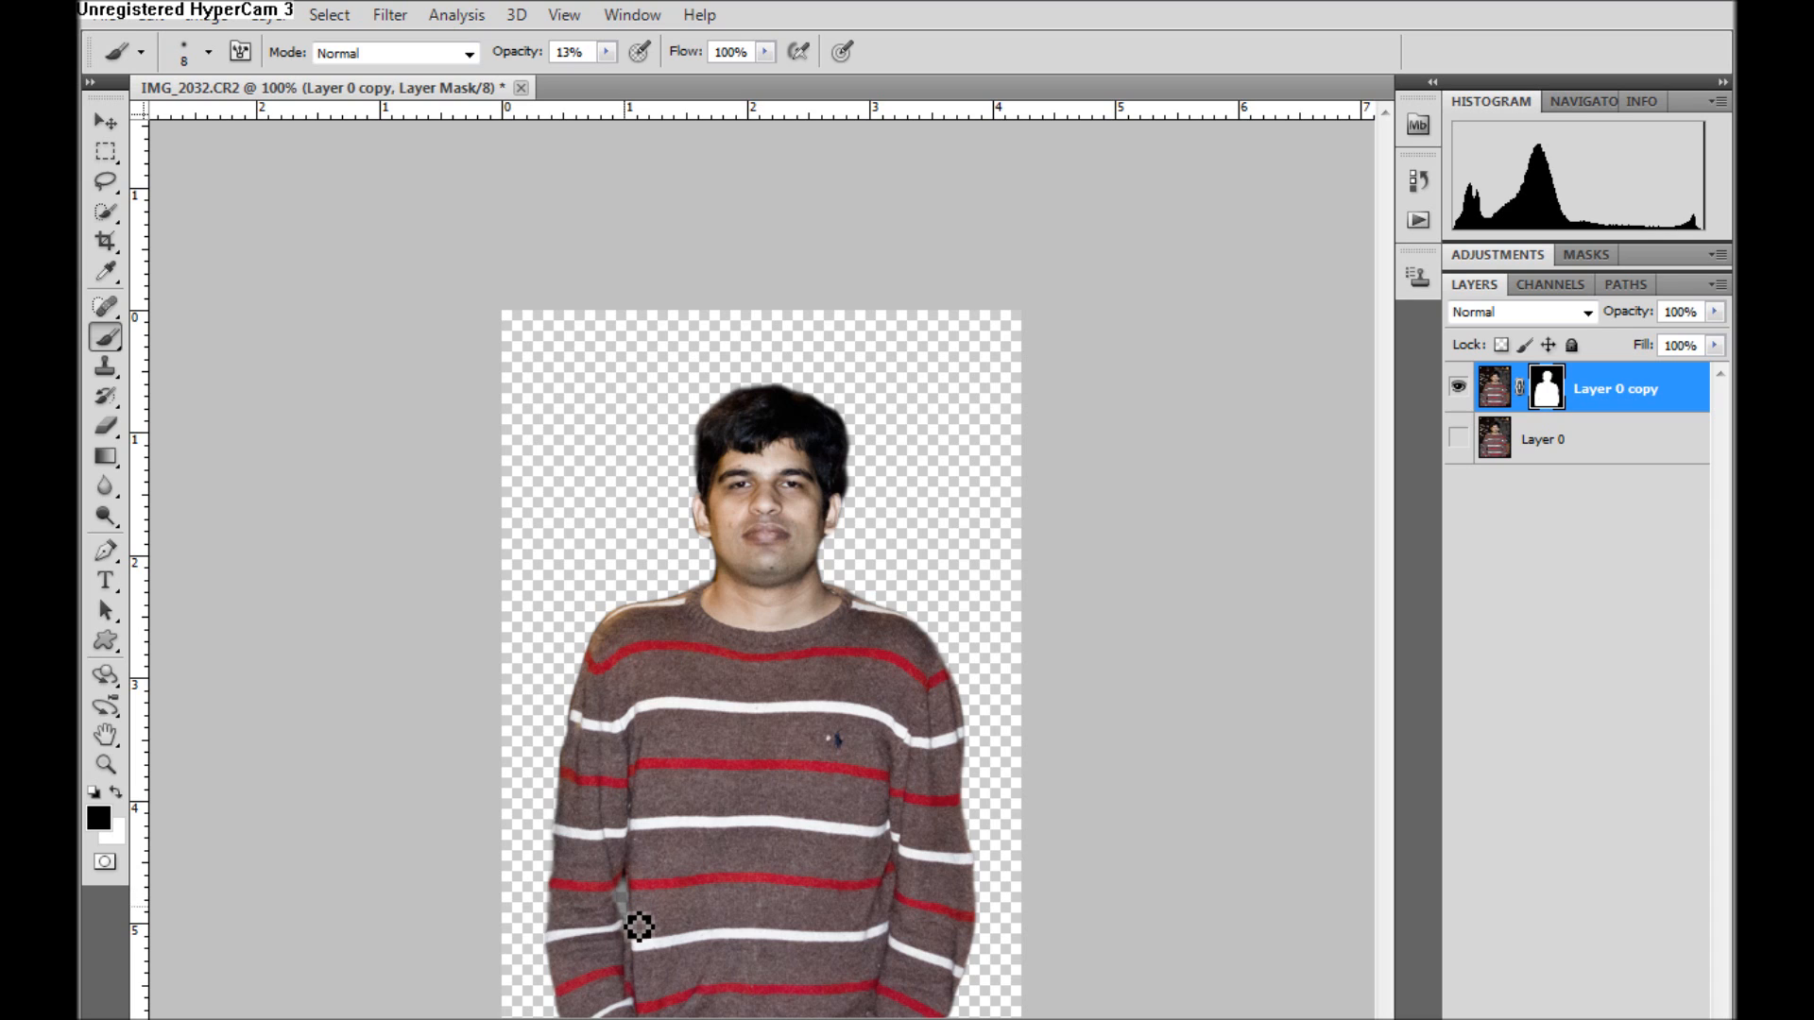
Hide the gap between the left arm and body, then paste the landscape photo as a new layer
left_click(607, 950)
key("ctrl+v")
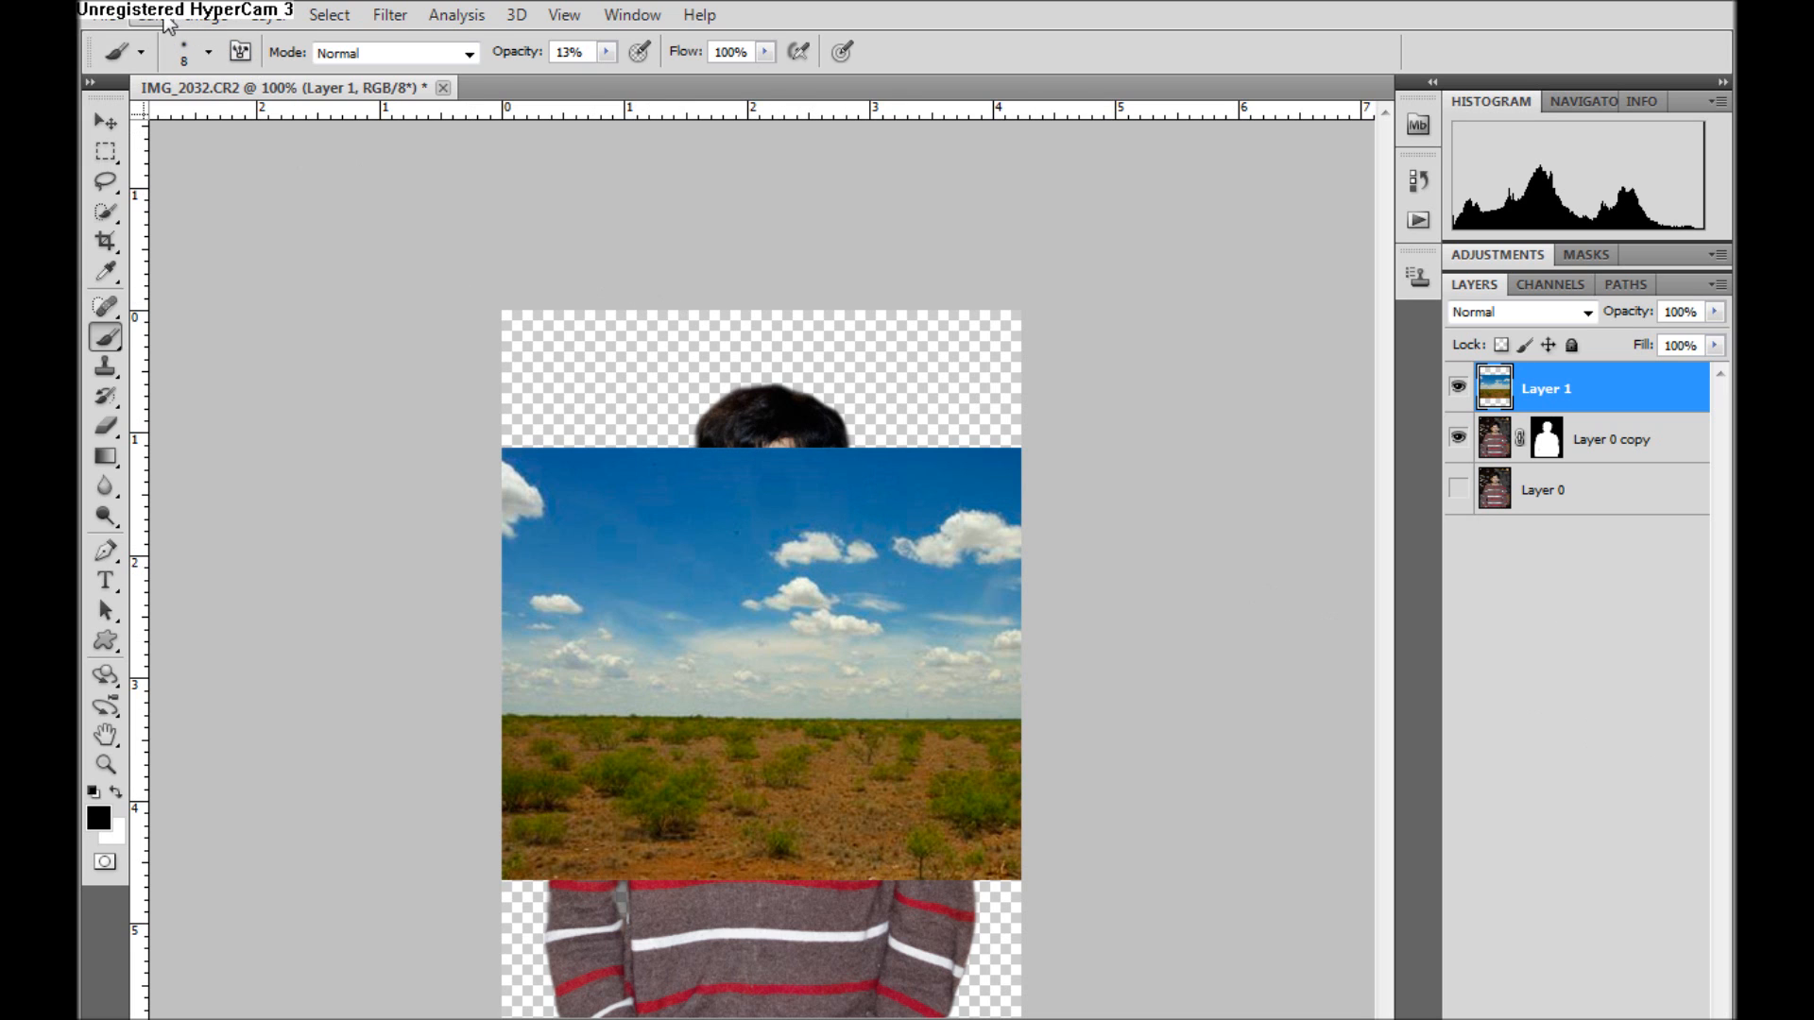
left_click(198, 15)
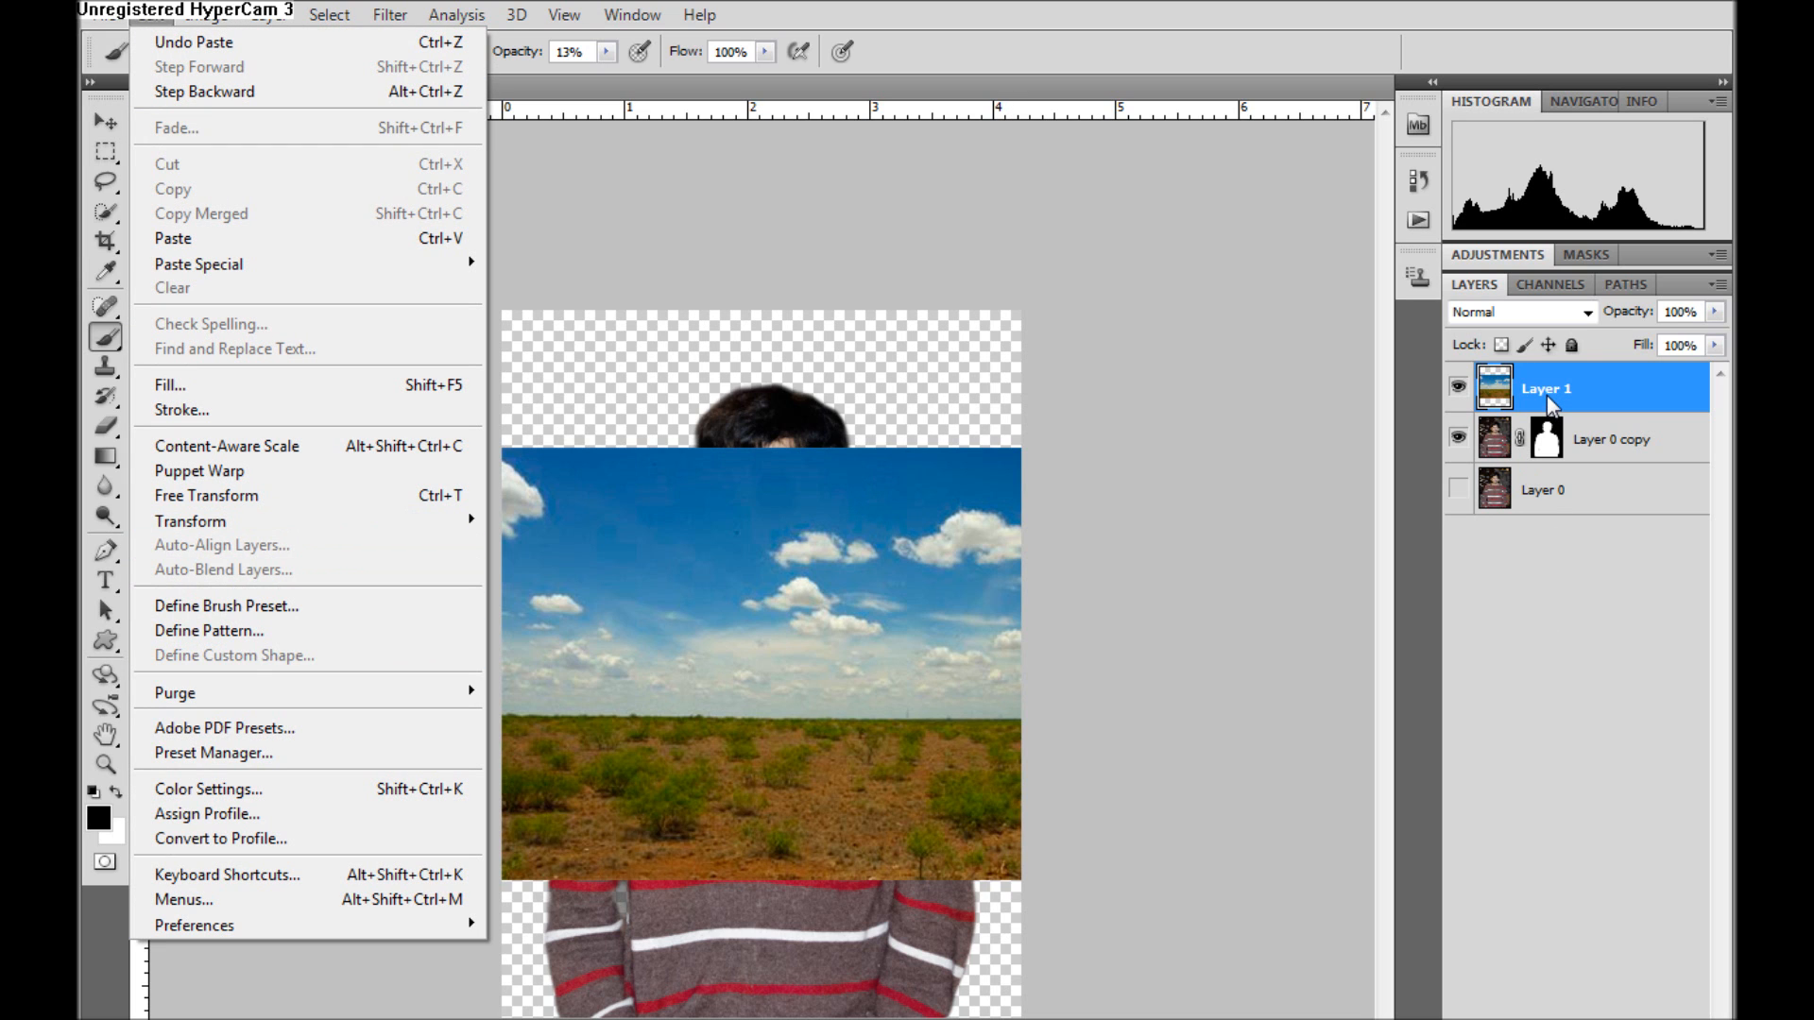
Free Transform the landscape to about 187% and reposition it to fill the whole canvas
left_click(263, 498)
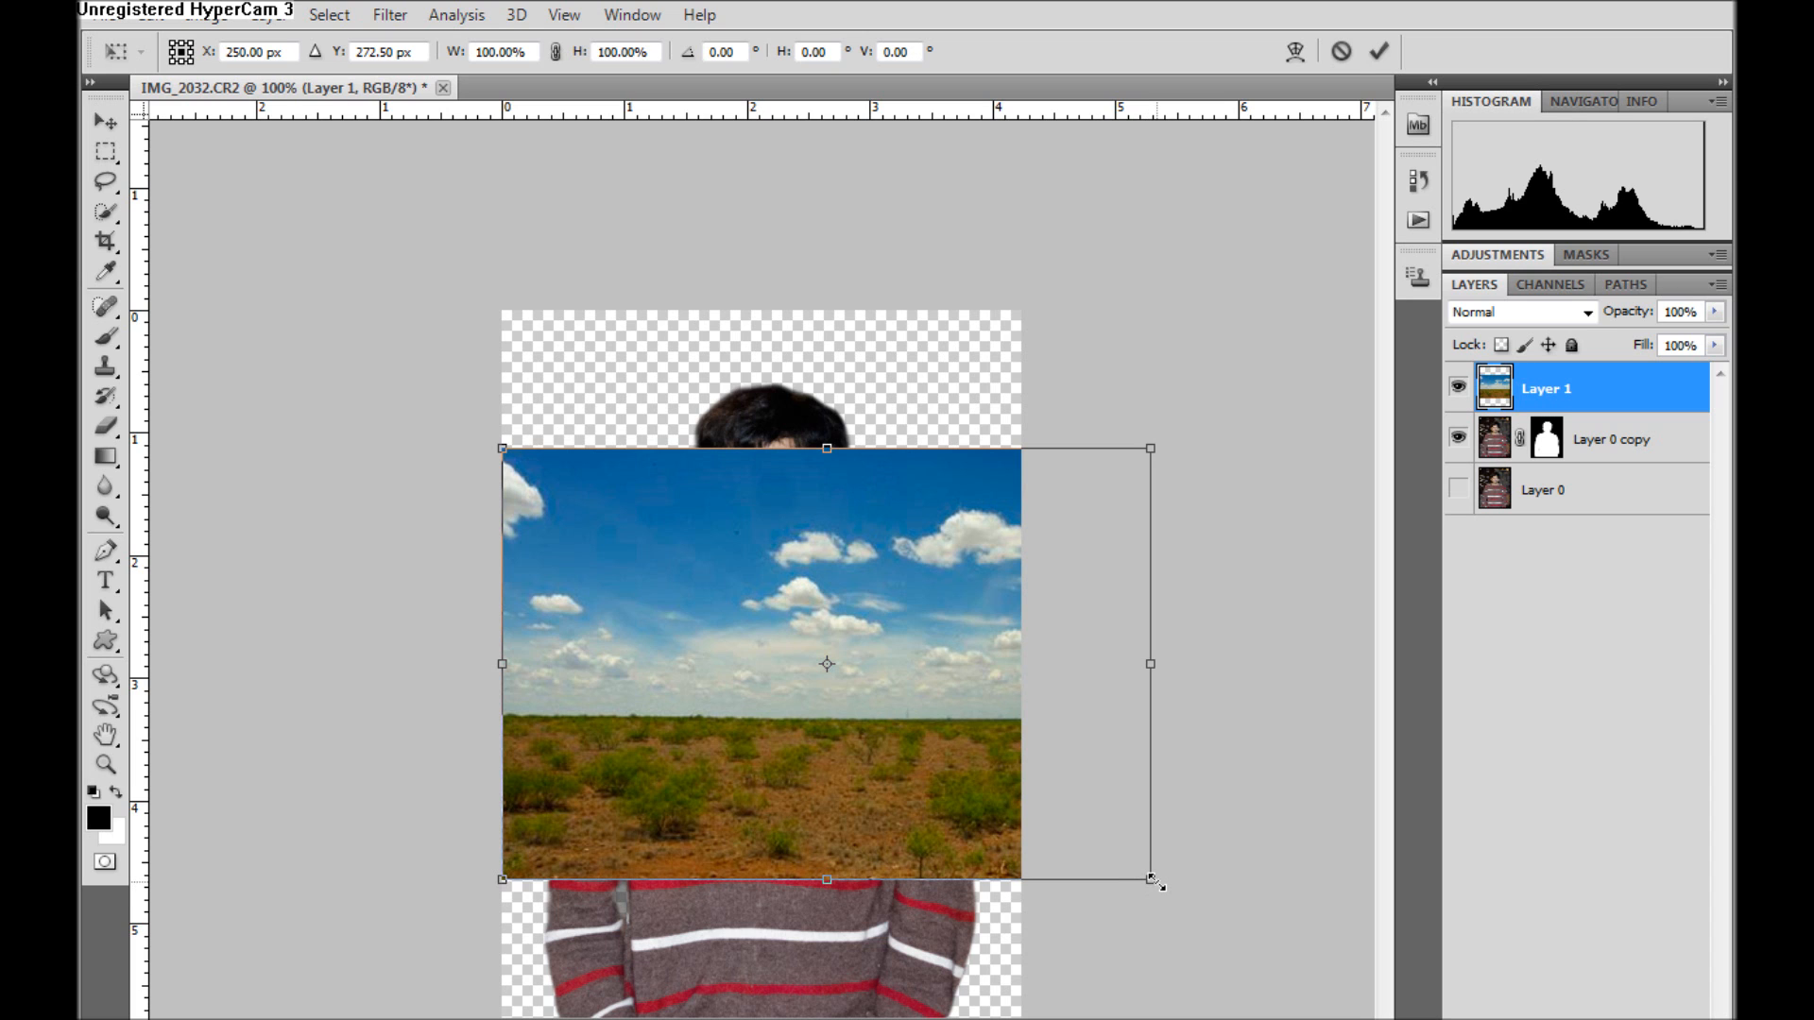
left_click_drag(1156, 883, 1373, 1013)
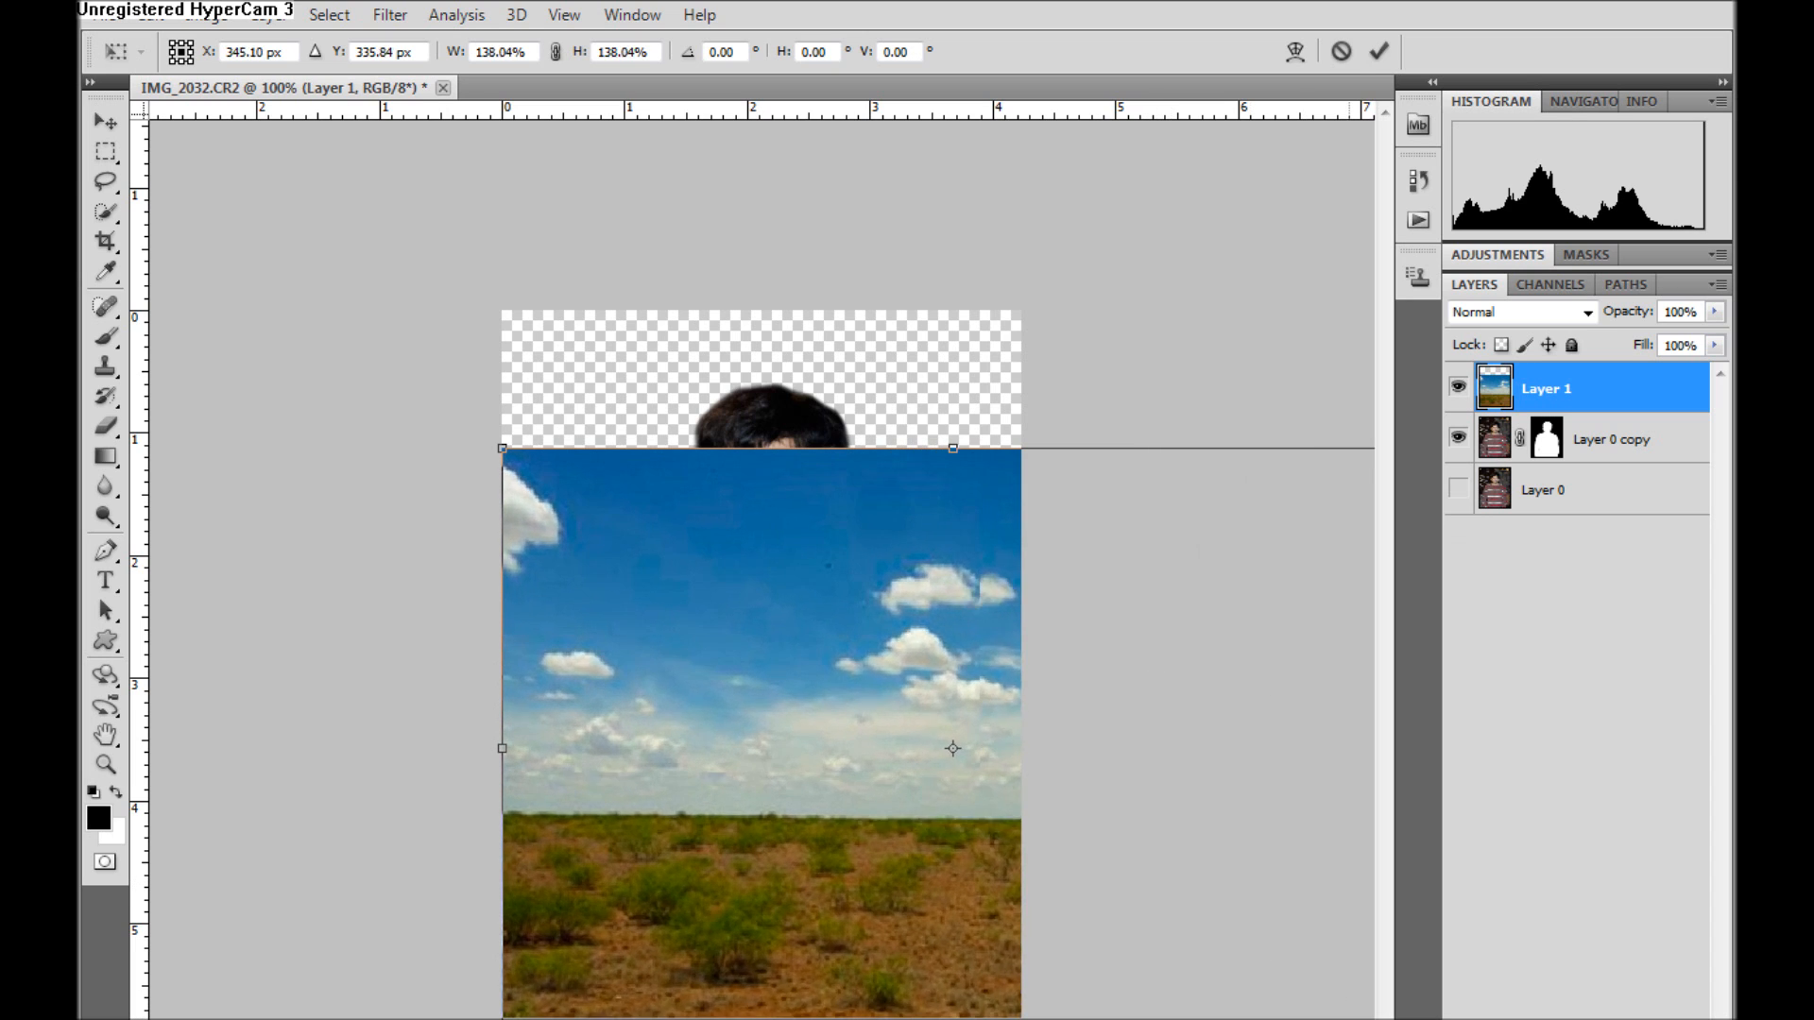
left_click_drag(979, 766, 1033, 803)
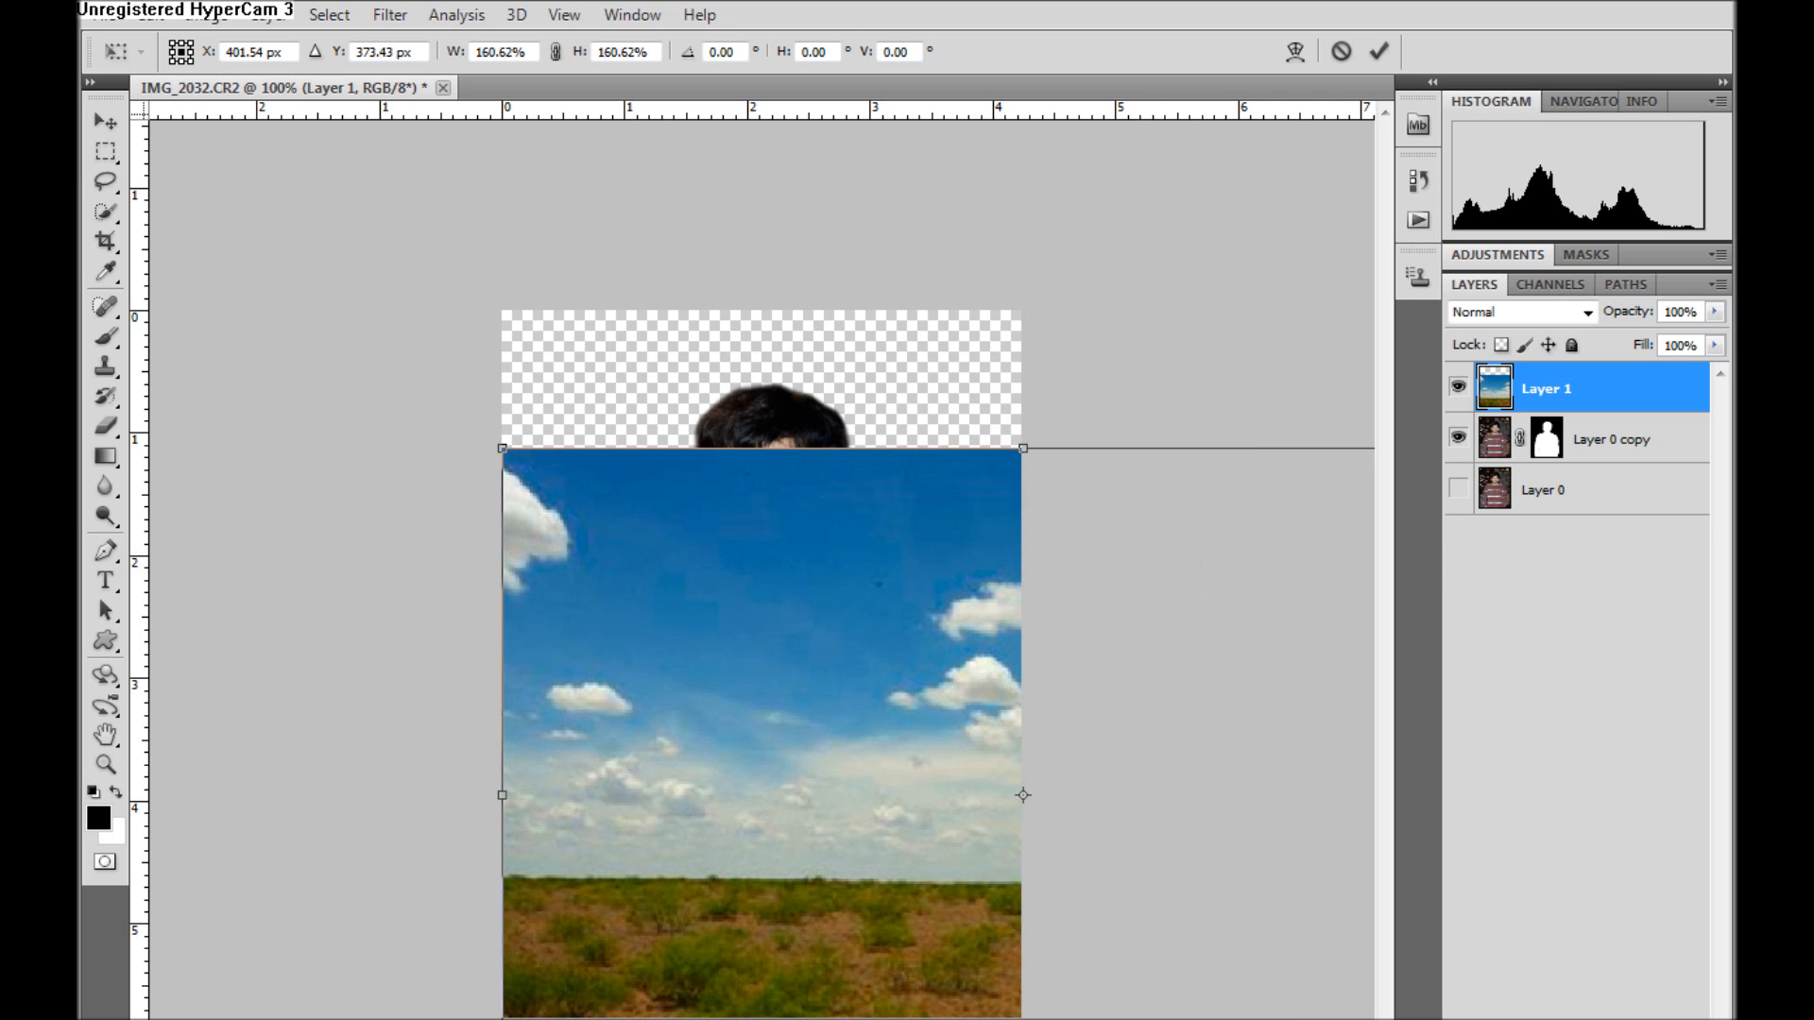
left_click_drag(880, 637, 830, 778)
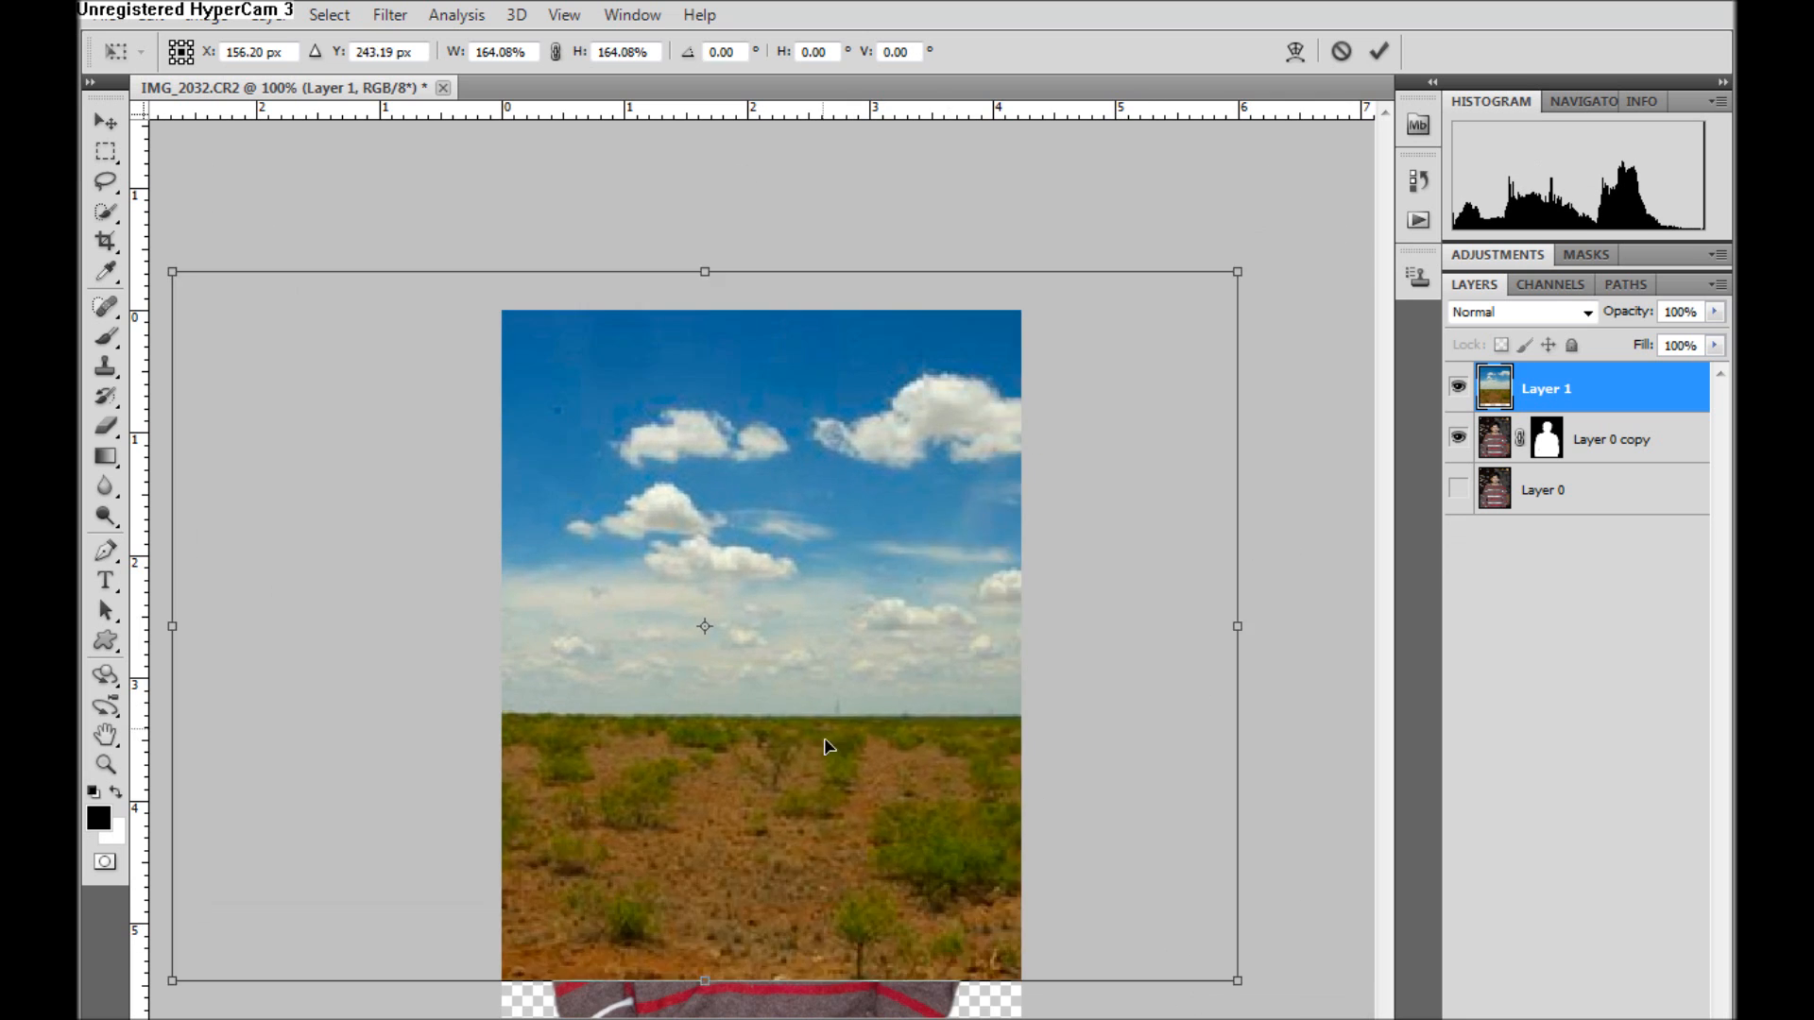
left_click_drag(831, 776, 951, 760)
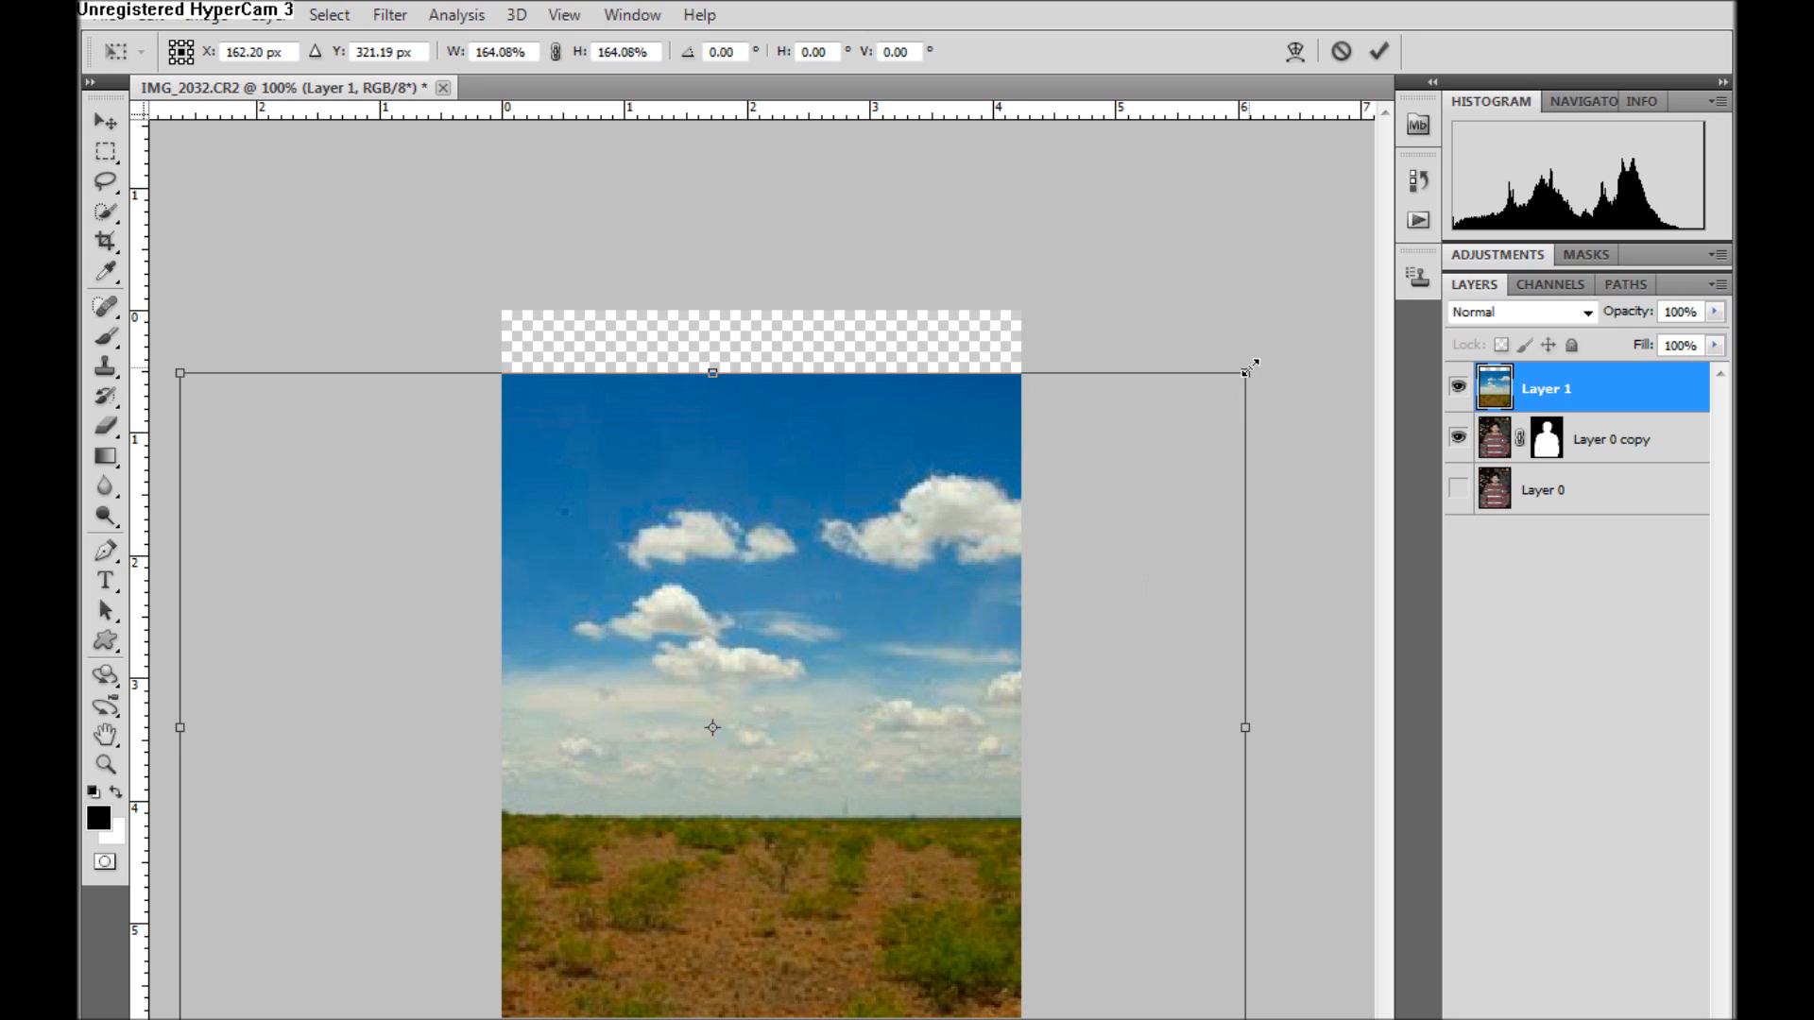
left_click_drag(1247, 372, 1347, 301)
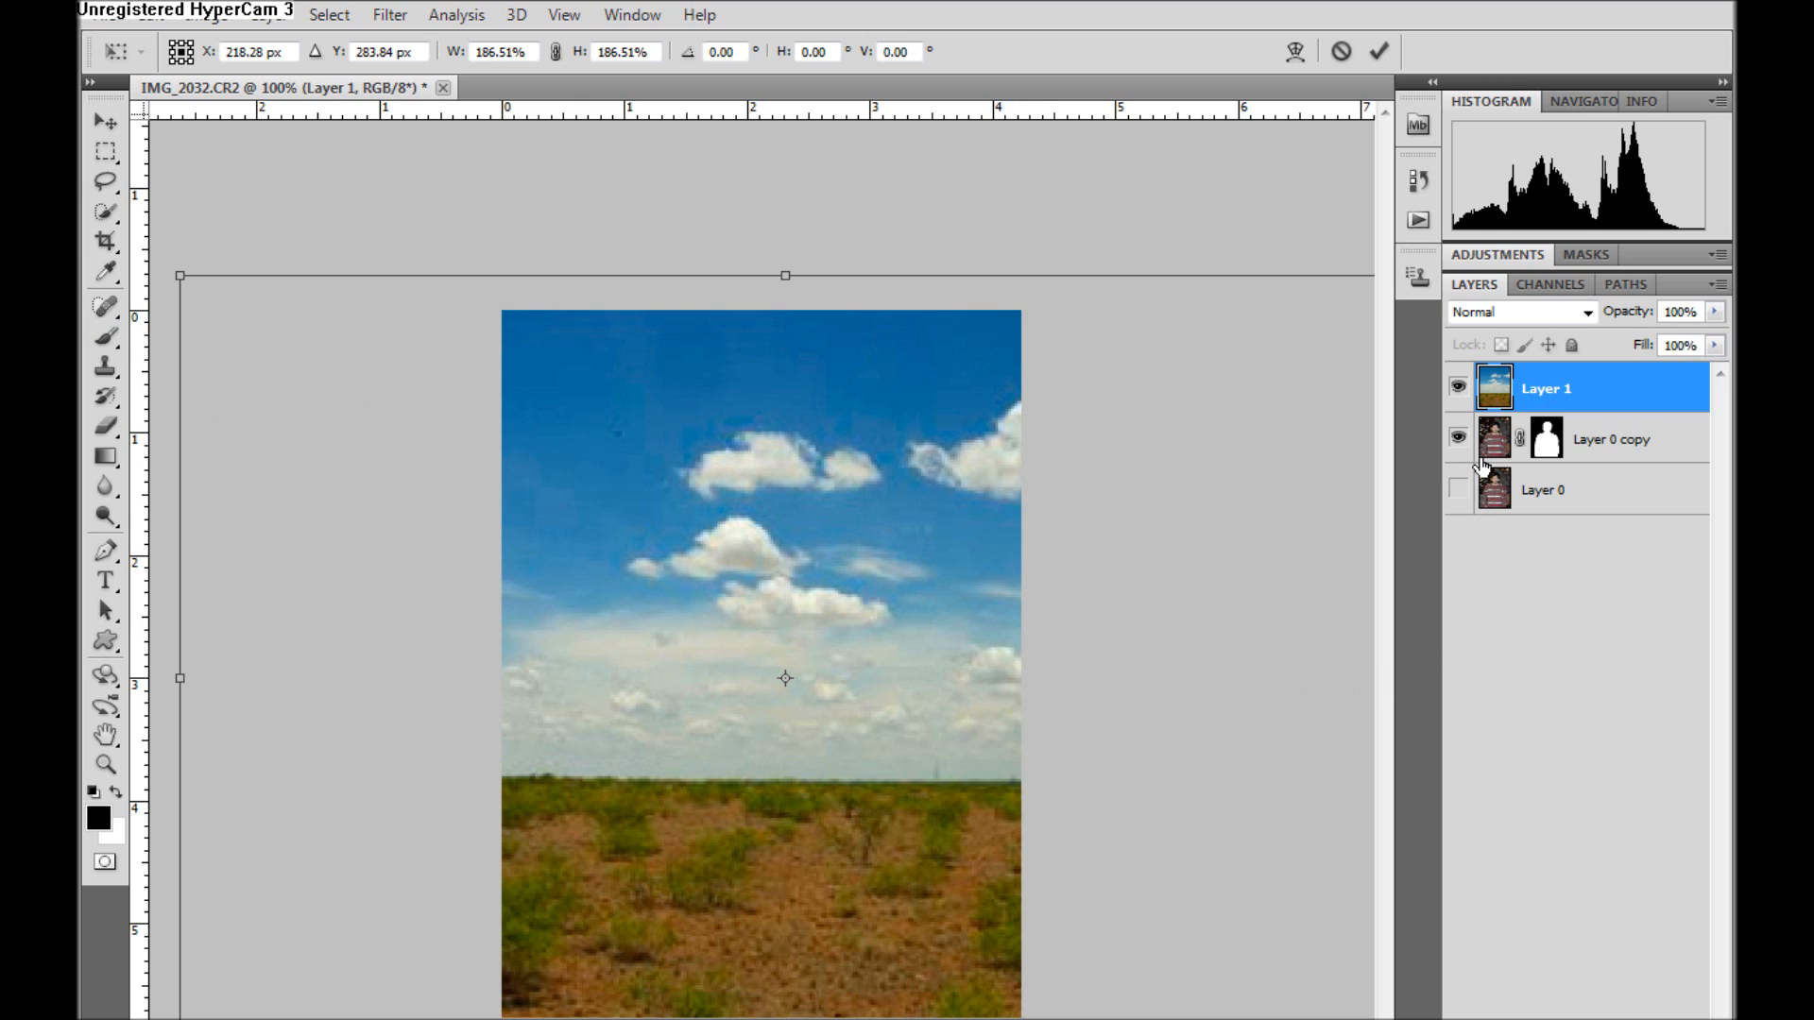
key("Return")
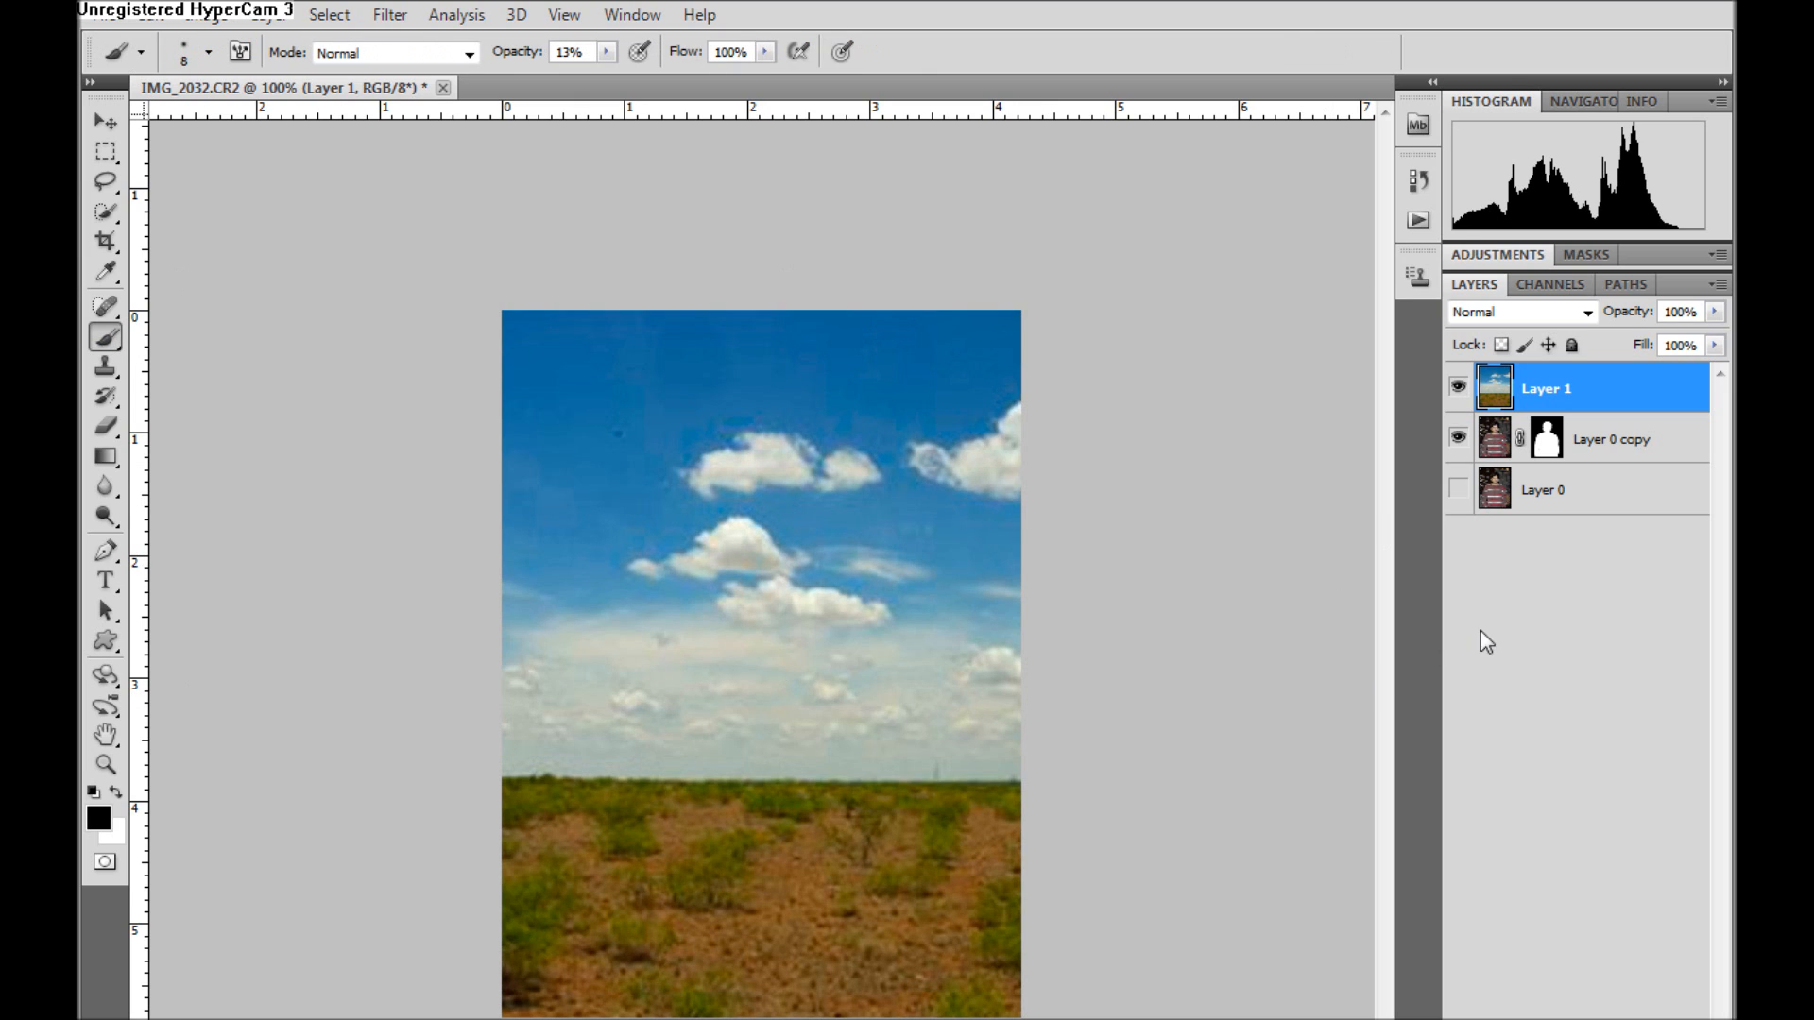
Move Layer 1 below Layer 0 copy so the landscape sits behind the man
left_click_drag(1557, 392, 1556, 461)
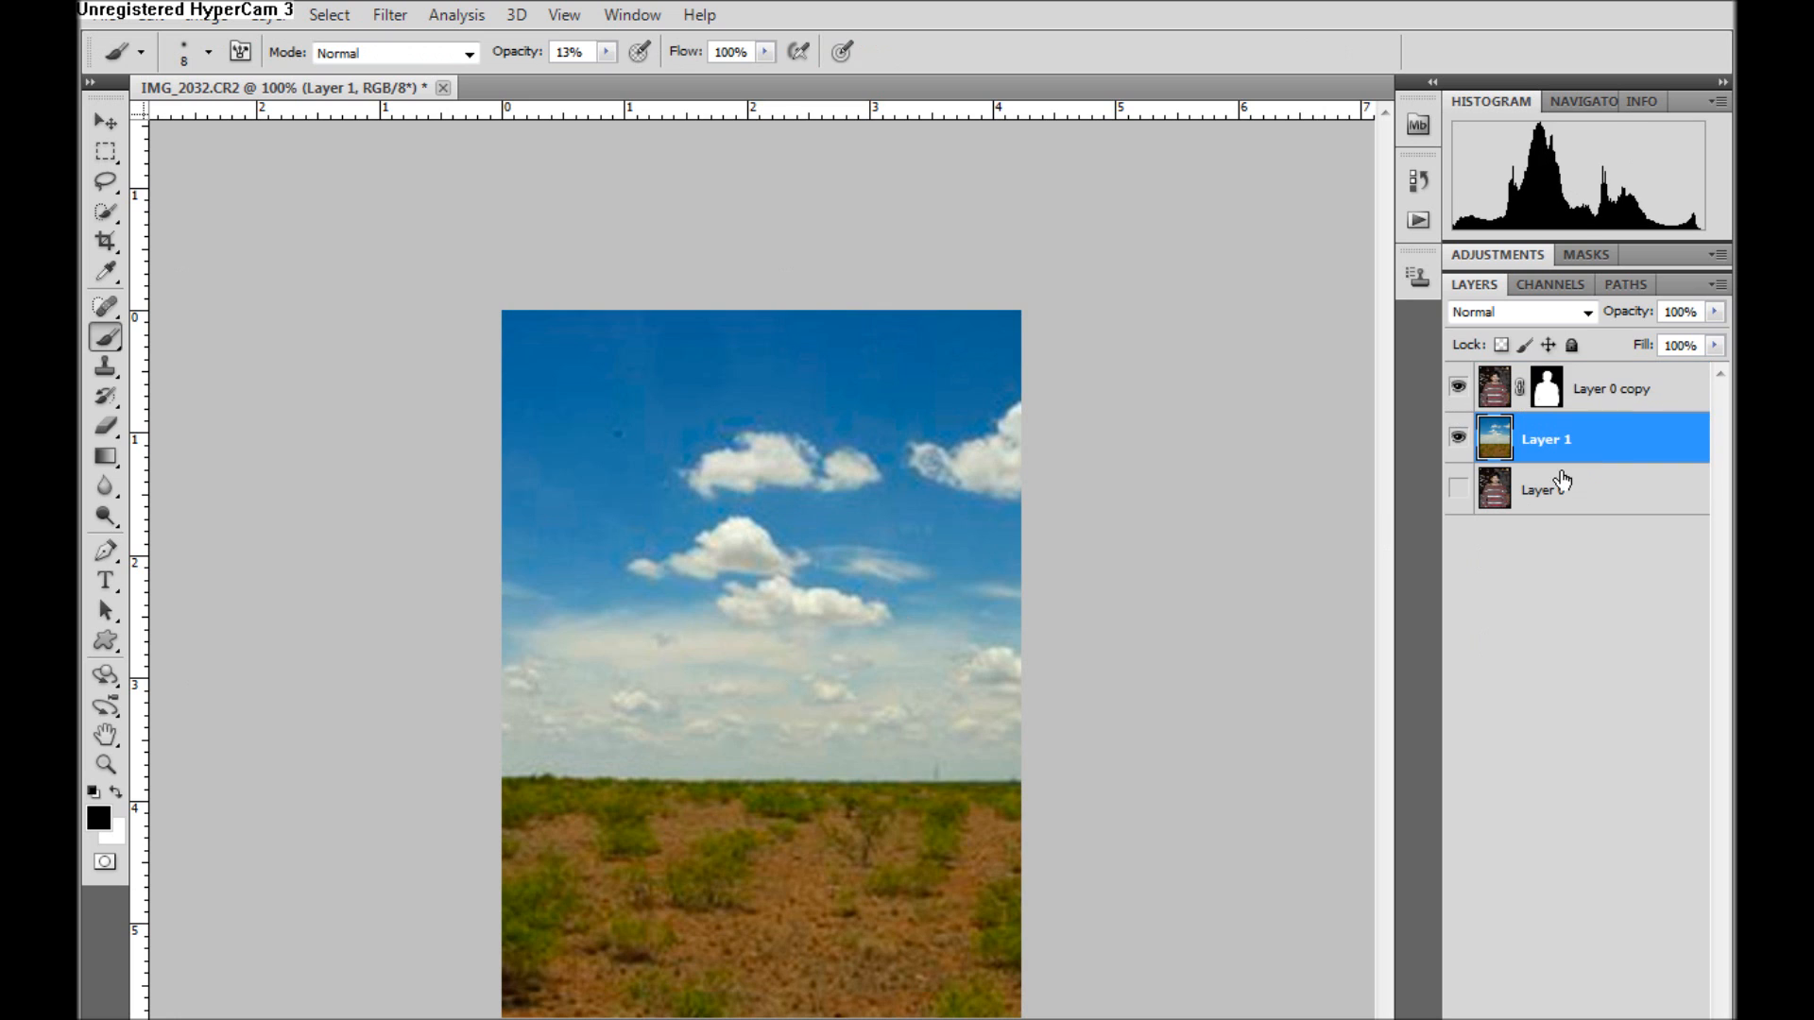